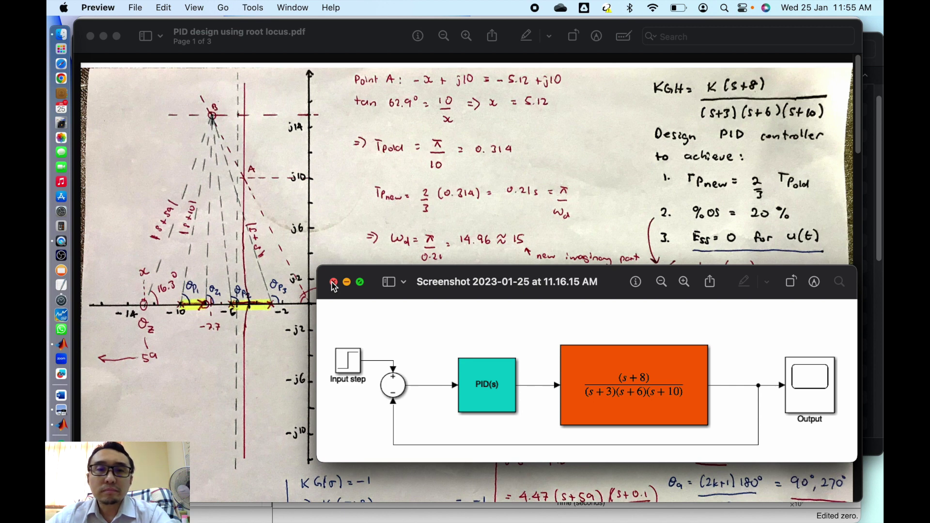
- Close the block diagram screenshot and switch to MATLAB
left_click(333, 282)
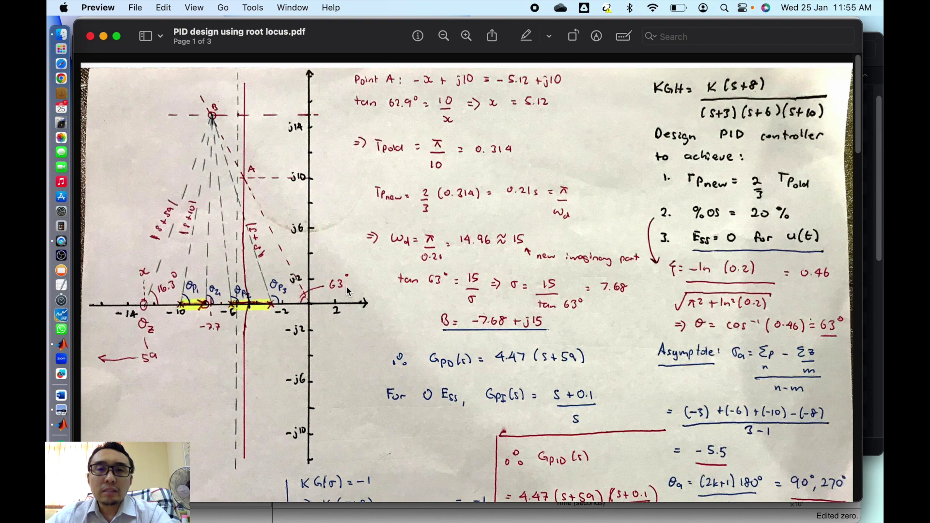
key("super+Tab")
left_click(645, 89)
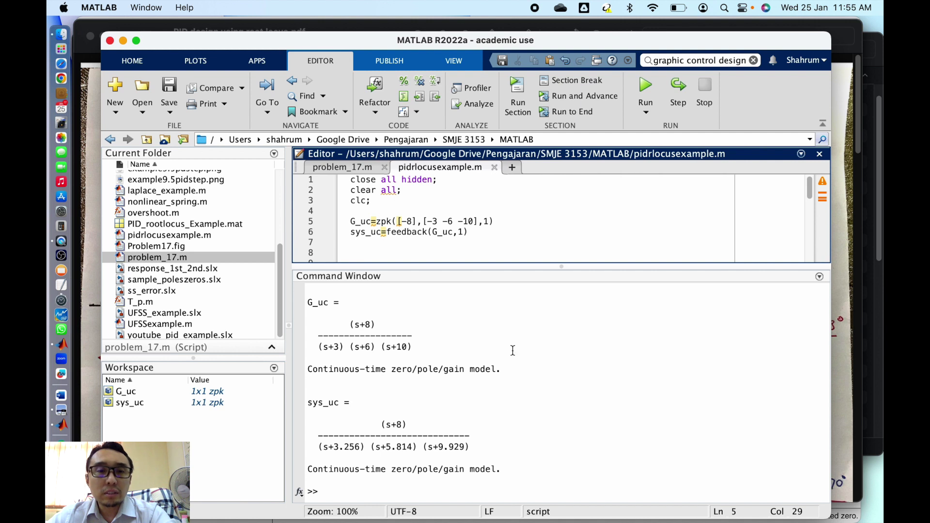
double_click(417, 233)
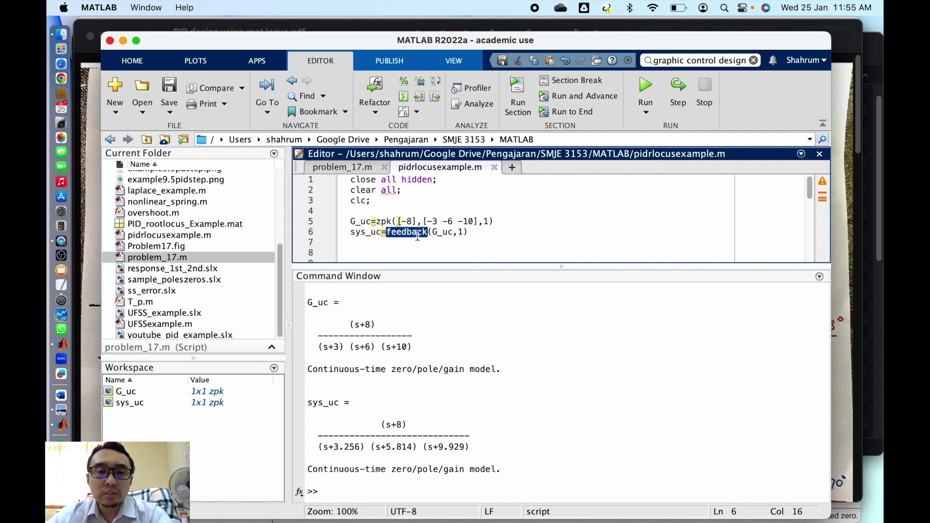
left_click(417, 235)
left_click(573, 401)
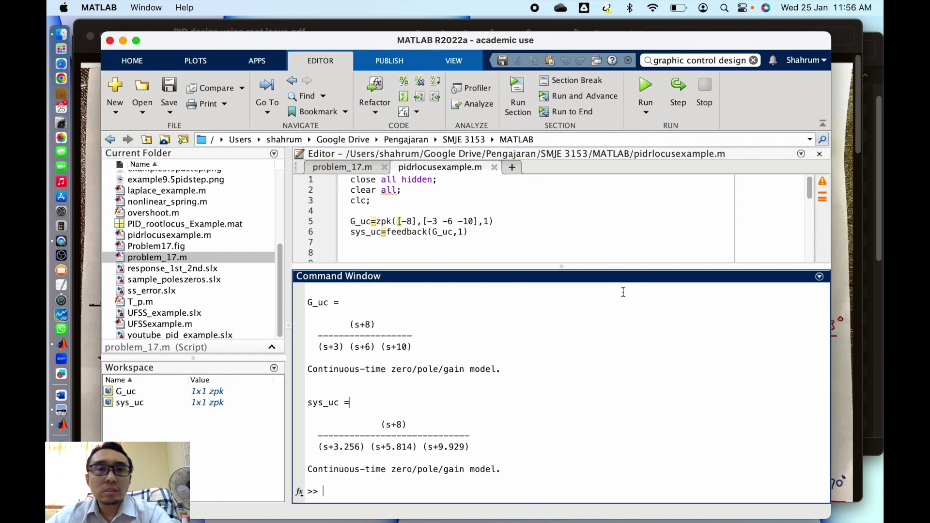
- Launch the Control System Designer app
left_click(272, 62)
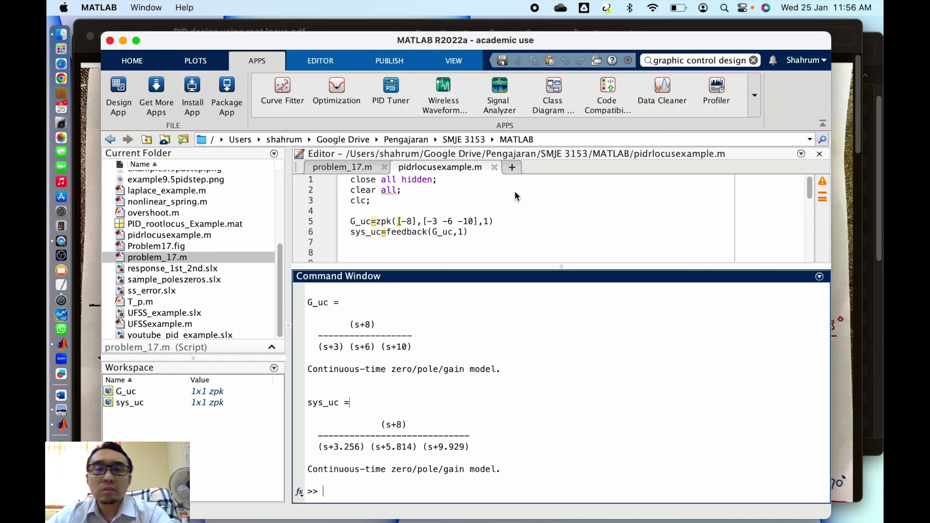
left_click(754, 97)
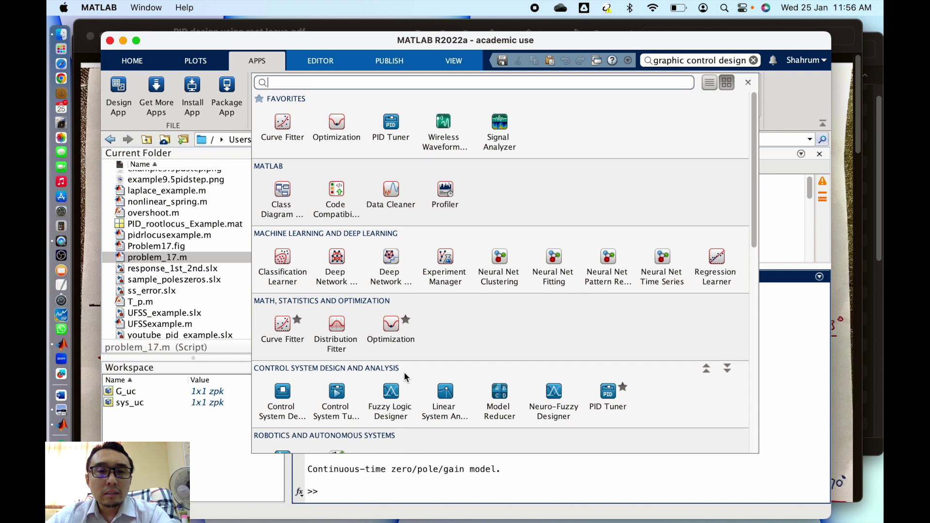
left_click(284, 391)
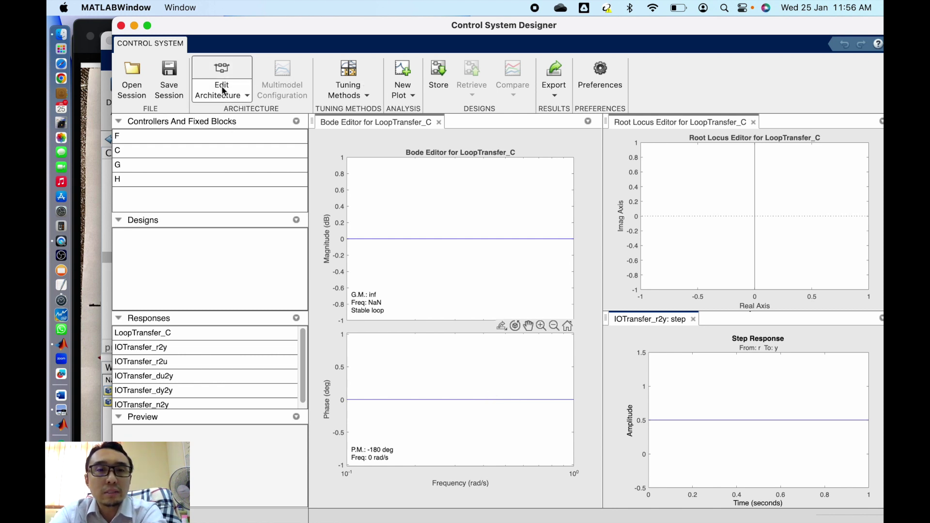
- Edit the control architecture, compare Configurations 2 and 3, and select Configuration 1
left_click(224, 71)
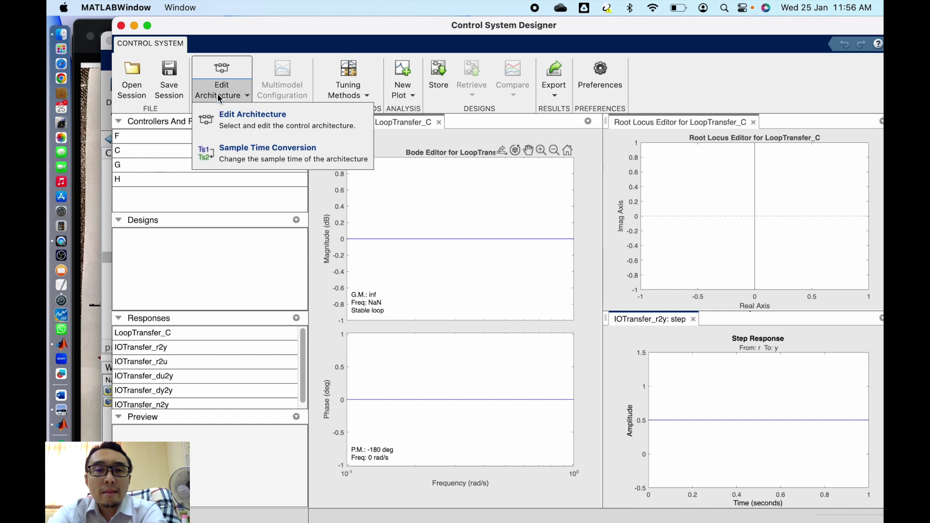
left_click(235, 120)
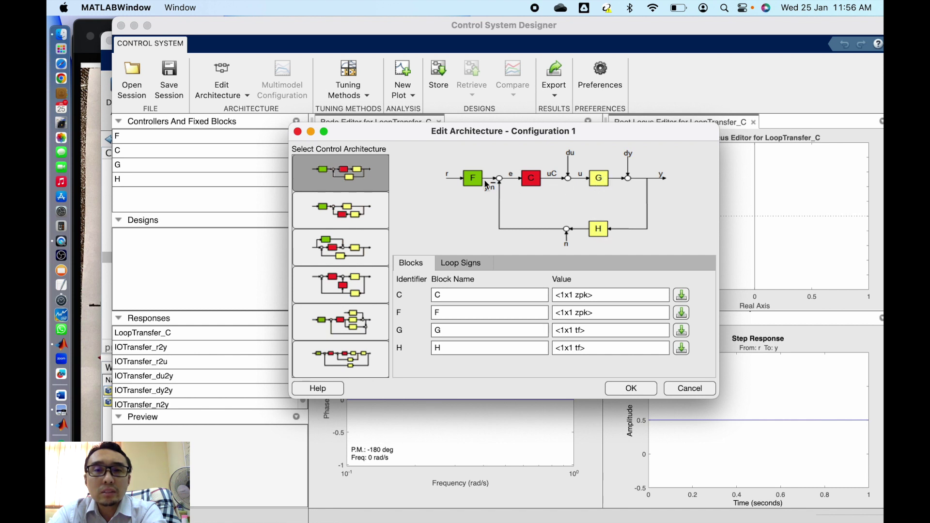
left_click(343, 205)
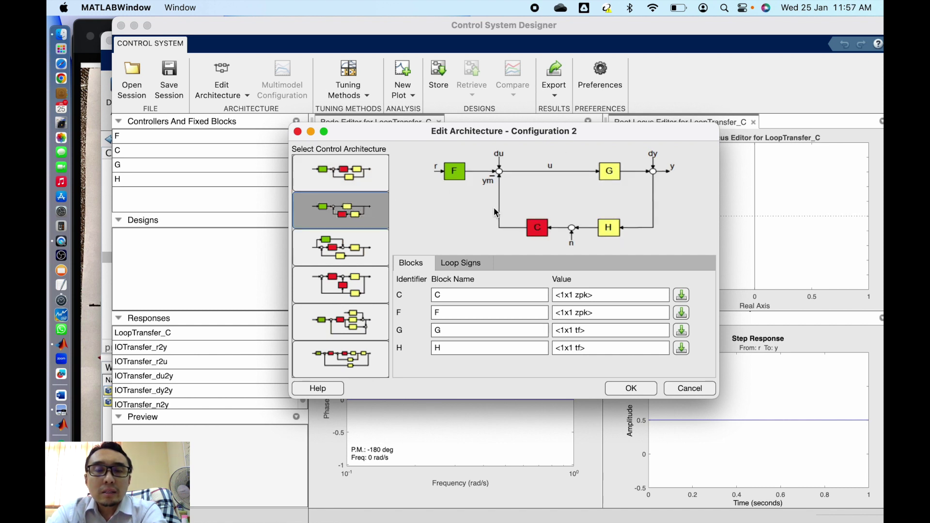
left_click(361, 240)
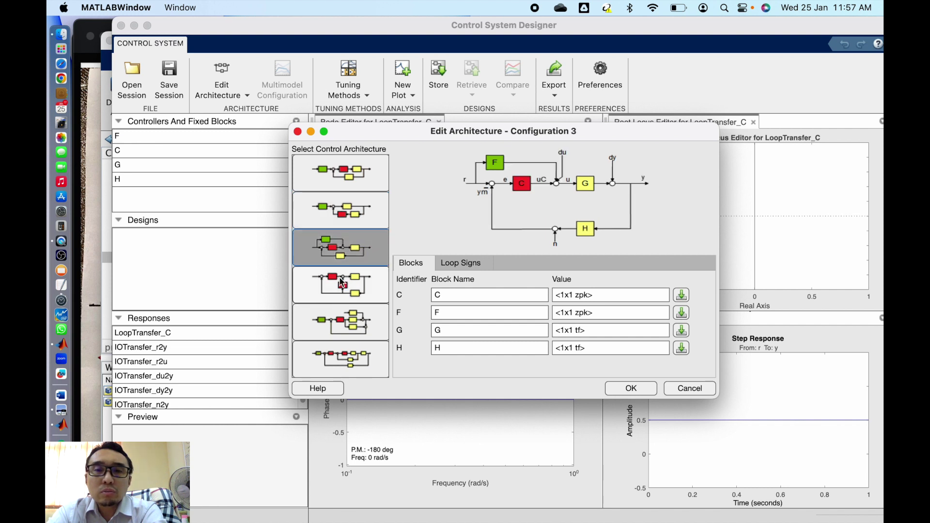
left_click(339, 173)
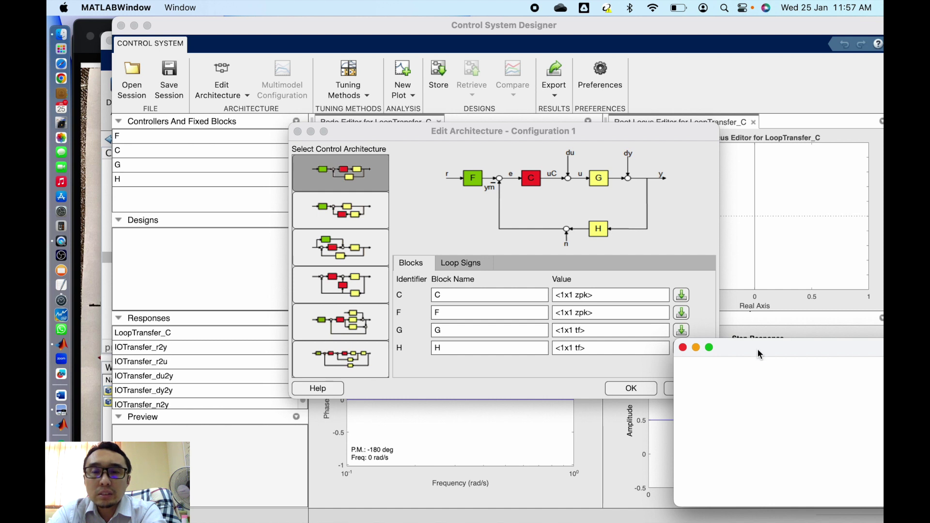
- Import the model G_uc from the base workspace into block G and apply the architecture
left_click_drag(758, 353, 409, 296)
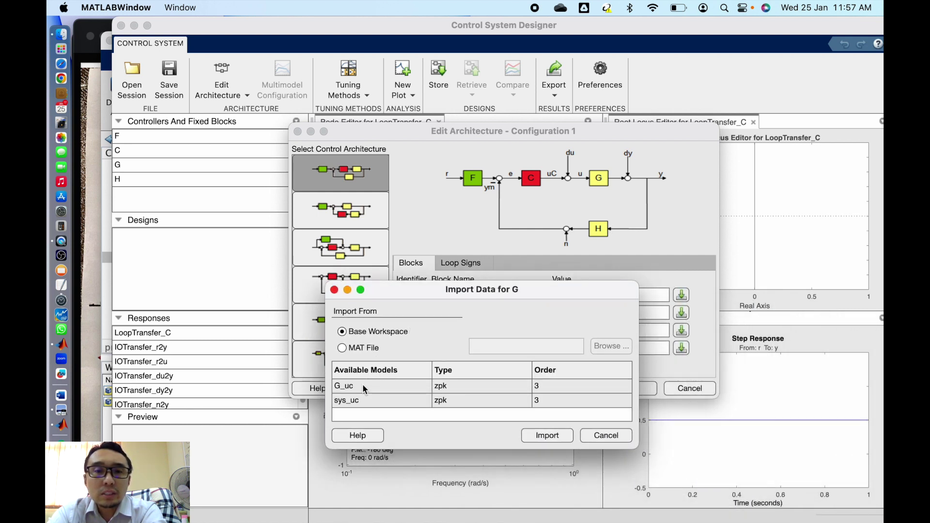
left_click(346, 391)
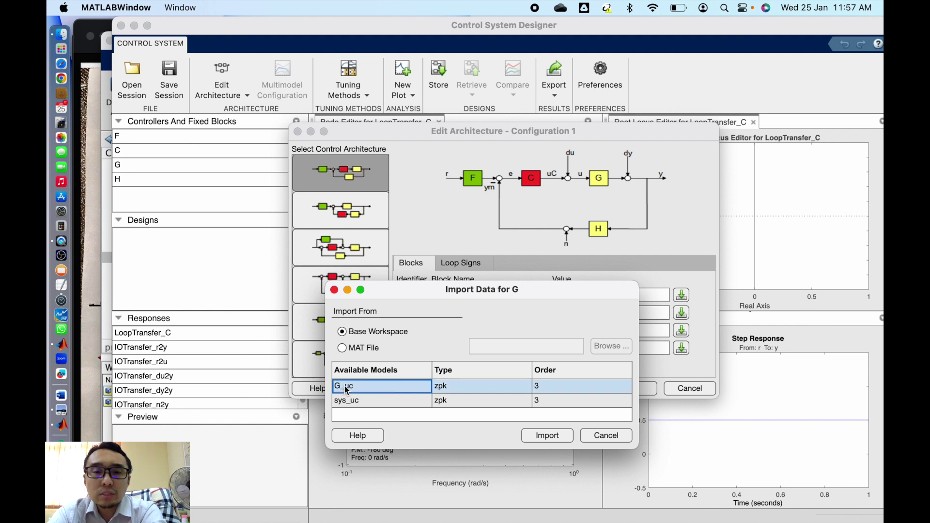
left_click(537, 437)
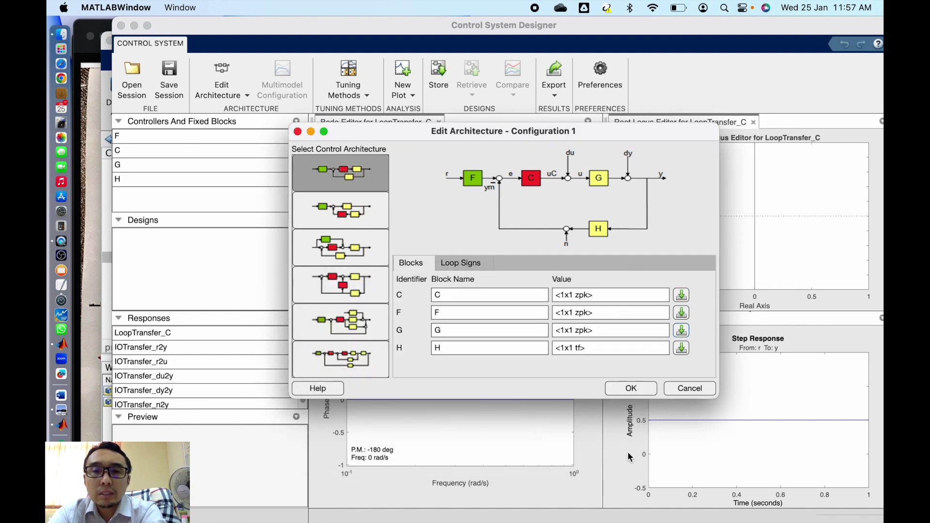
left_click(631, 389)
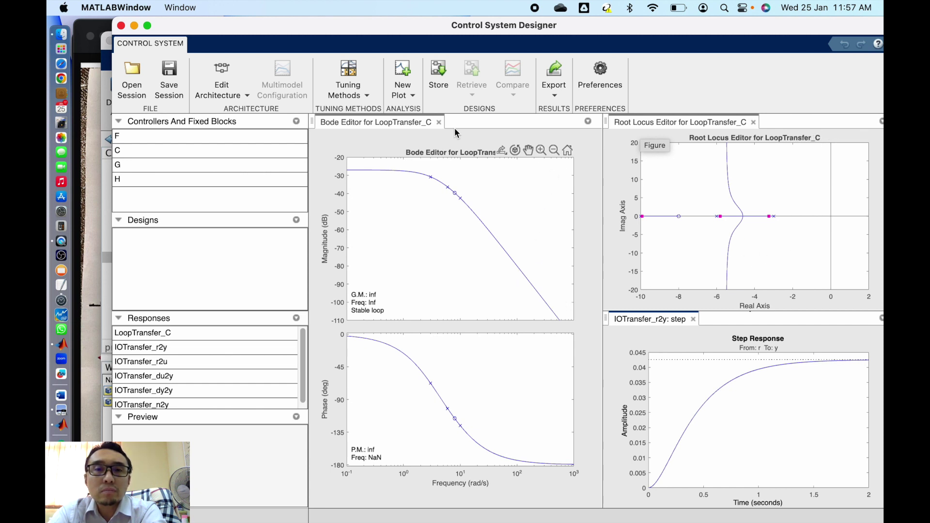
- Close the Bode editor and move the closed-loop poles along the root locus to about -5.3 ± j6
key("super+w")
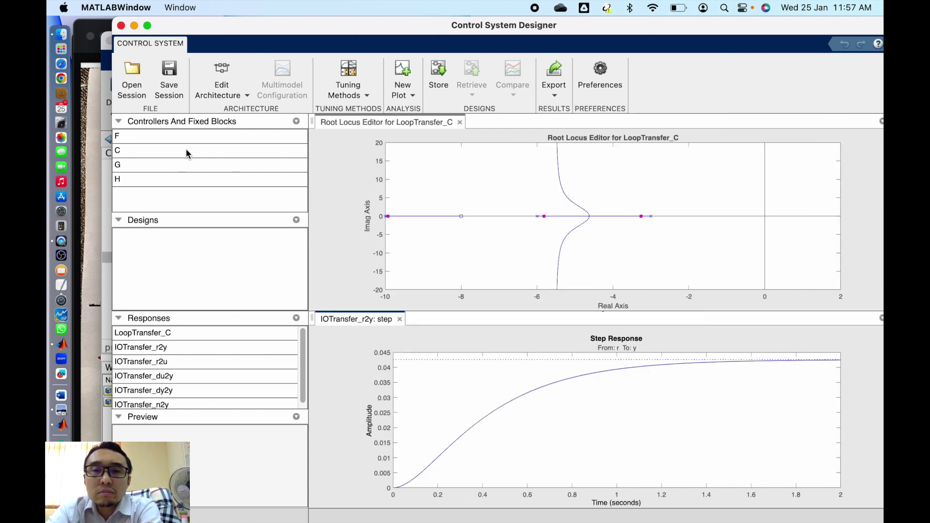
left_click(544, 216)
left_click_drag(544, 216, 587, 215)
left_click_drag(417, 21, 385, 23)
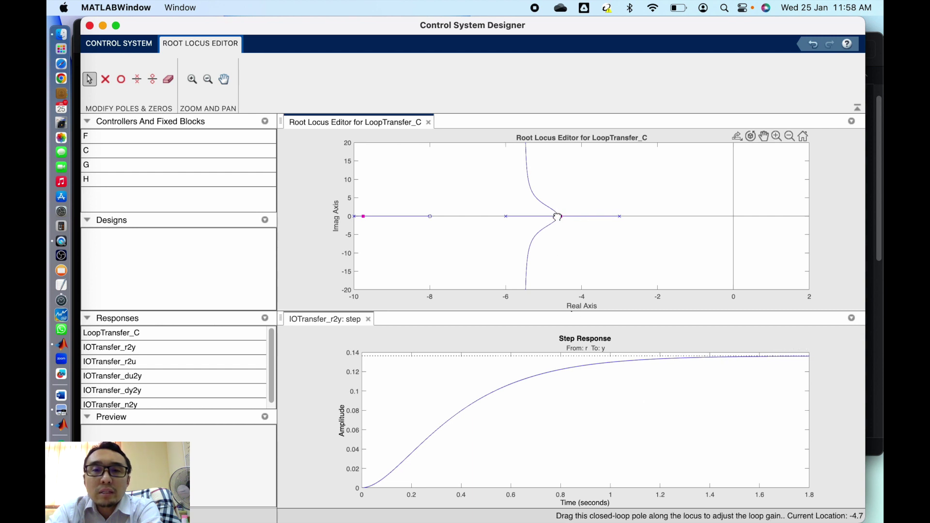
left_click_drag(557, 217, 581, 207)
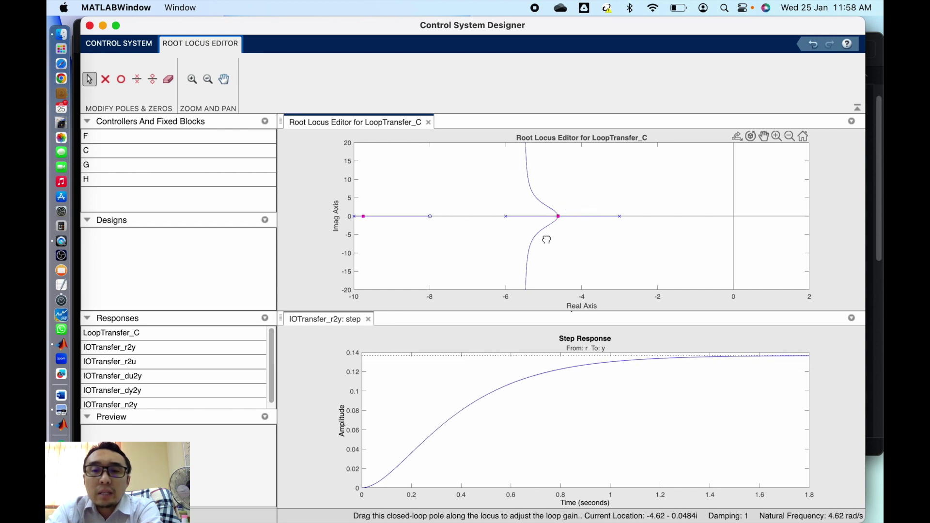
left_click_drag(546, 239, 534, 241)
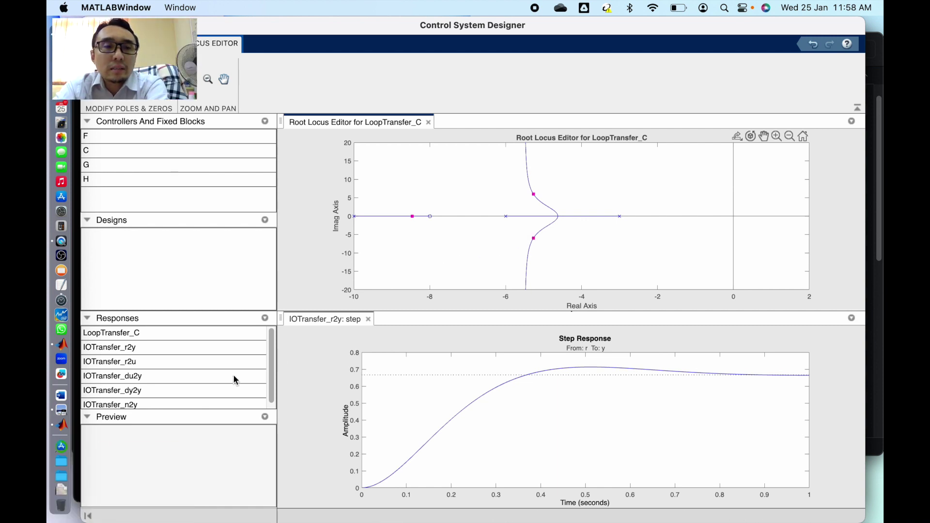
- Preview the value of compensator C and check the design specifications in the root locus PDF
left_click(170, 333)
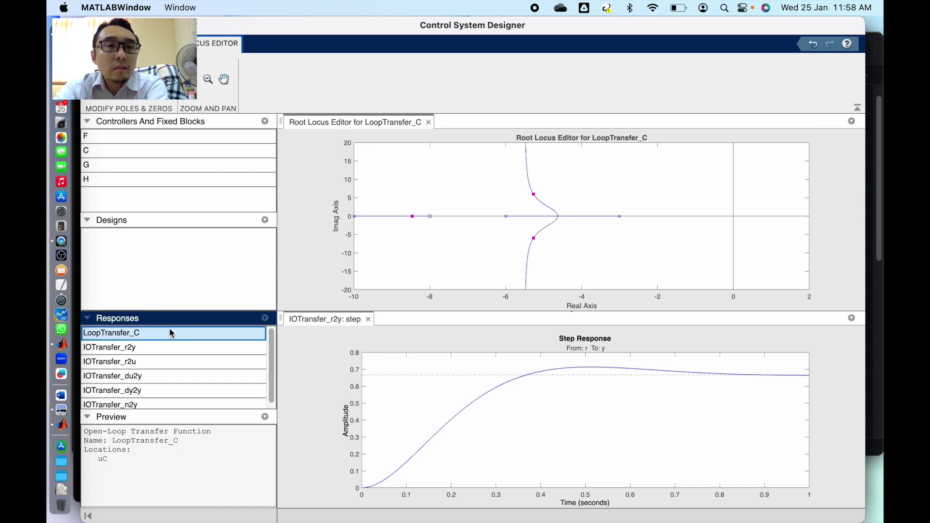
left_click(129, 151)
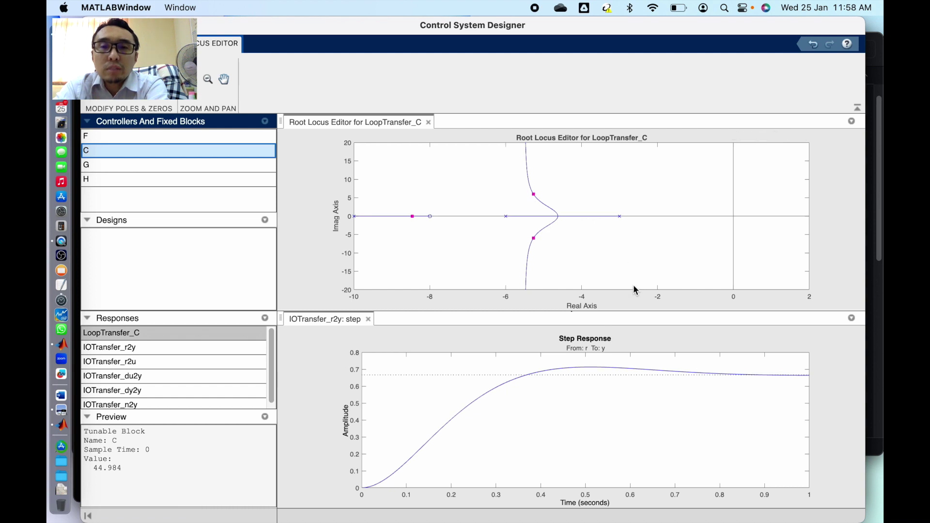
key("ctrl+Up")
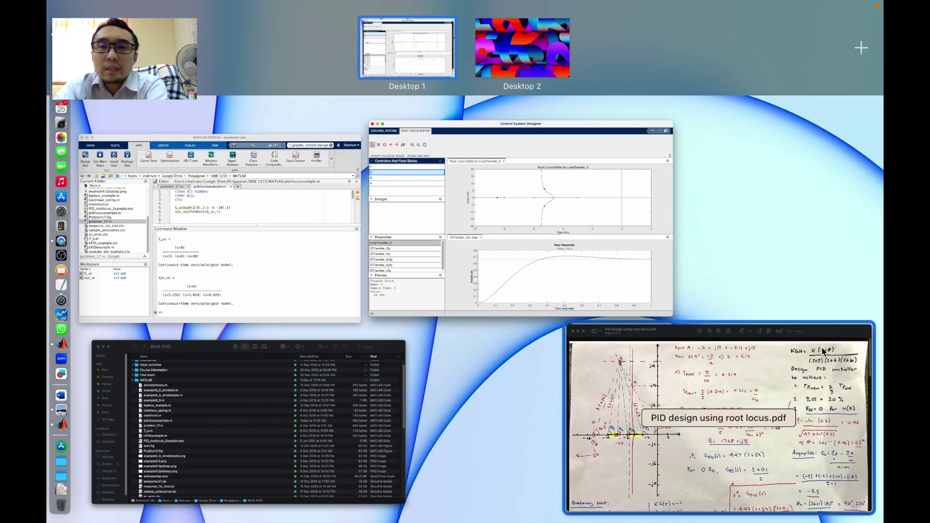
left_click(678, 417)
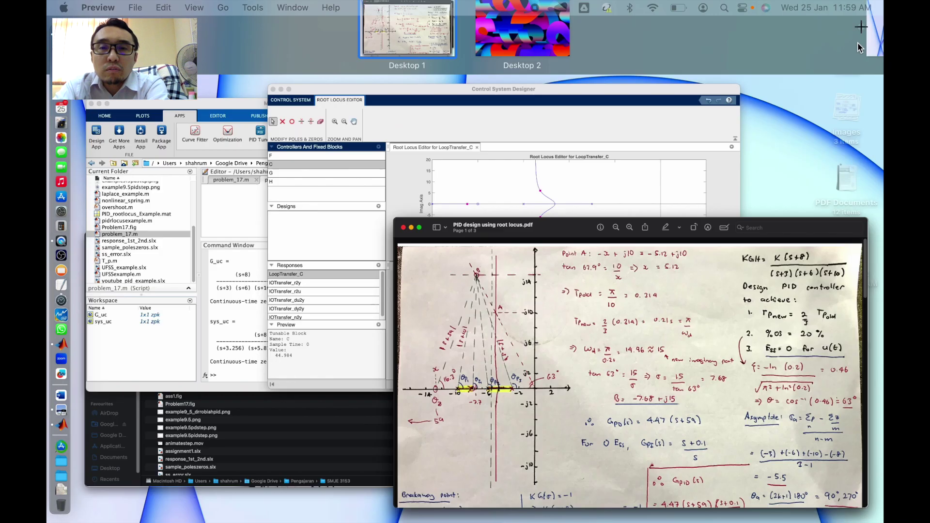
key("ctrl+Up")
left_click(580, 231)
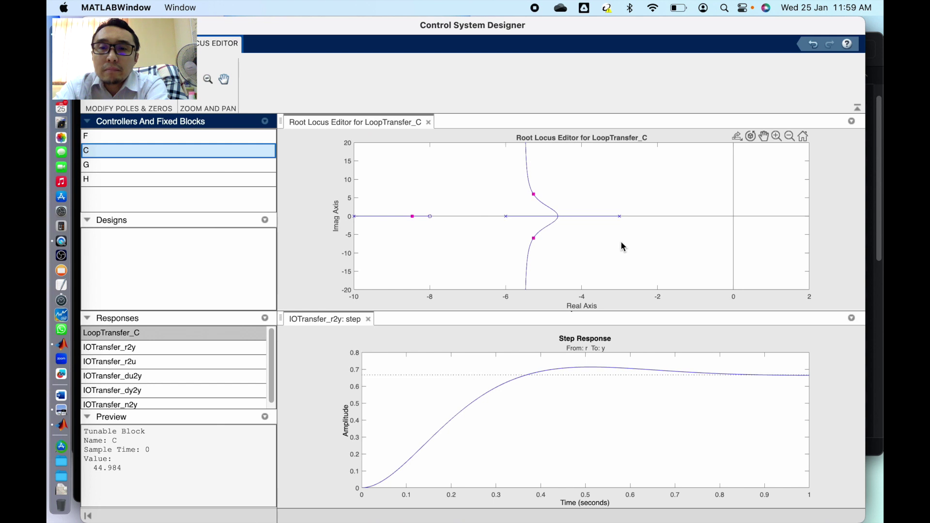
- Add a new percent overshoot design requirement of less than 20% to the root locus plot
right_click(621, 246)
mouse_move(697, 344)
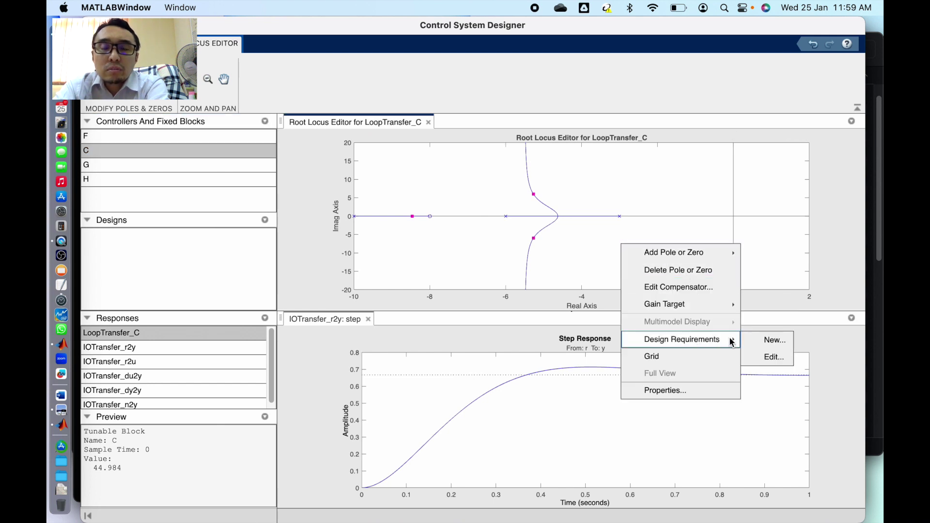
left_click(767, 342)
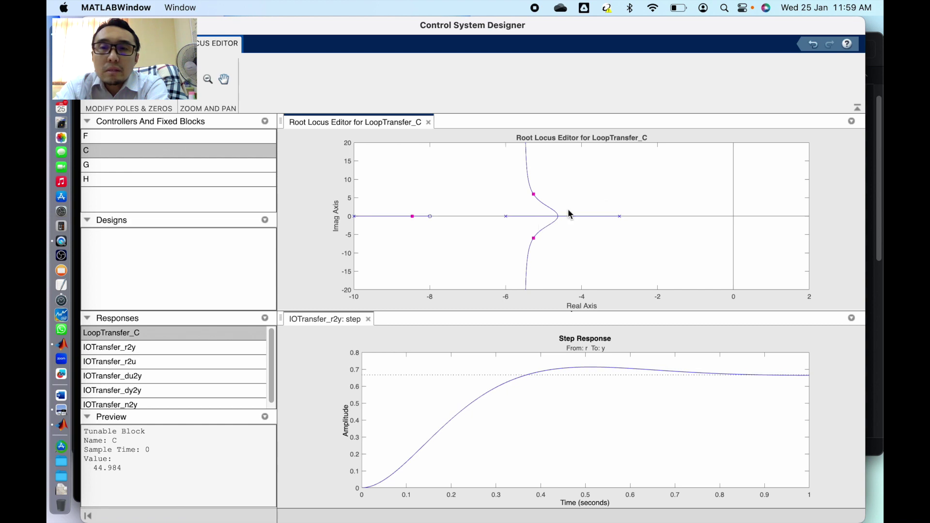
key("ctrl+Up")
left_click(712, 140)
left_click(579, 178)
left_click(569, 192)
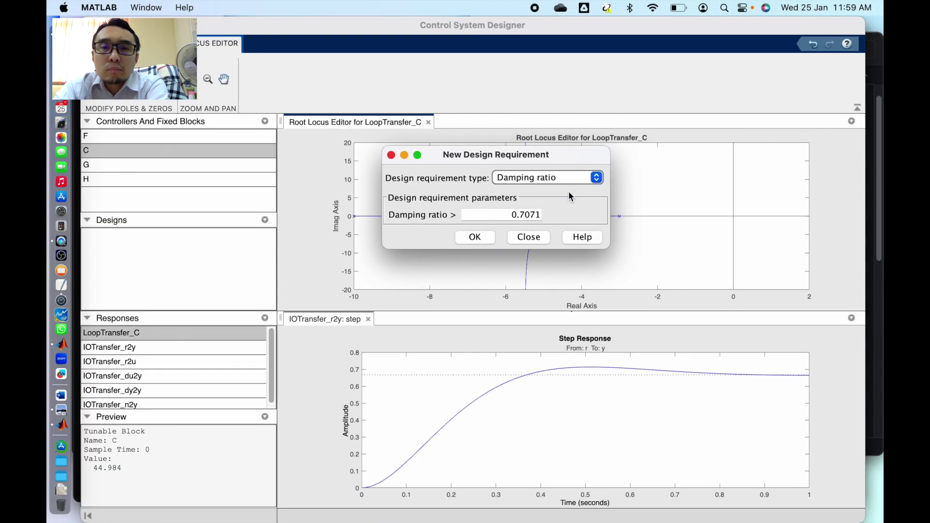
left_click(543, 176)
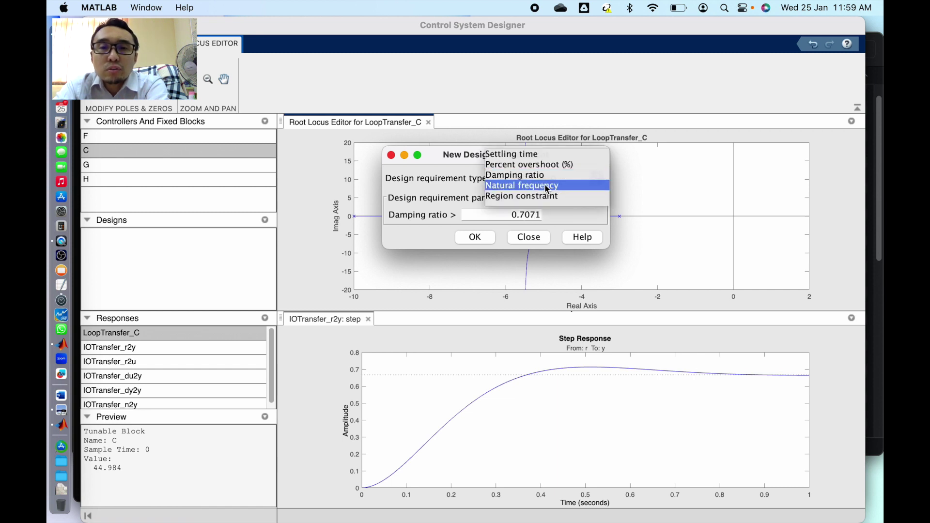
left_click(548, 165)
double_click(551, 215)
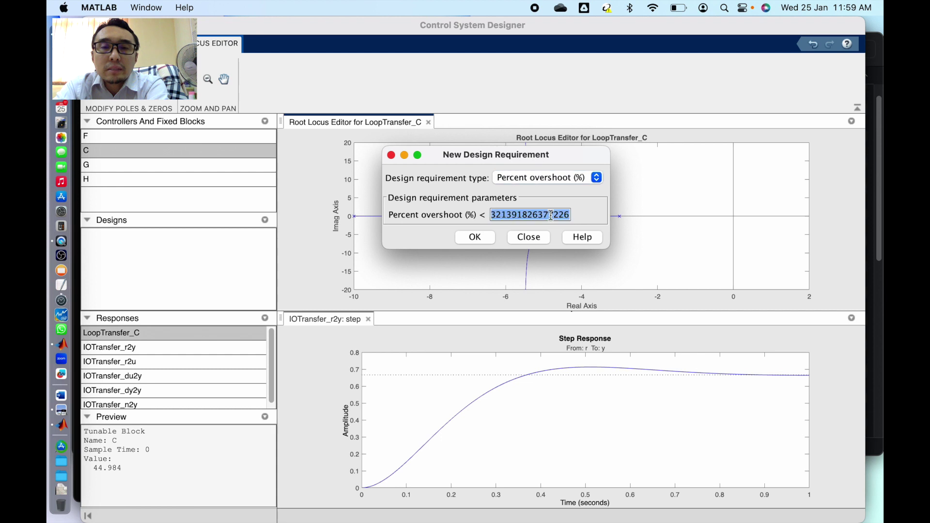
type("20")
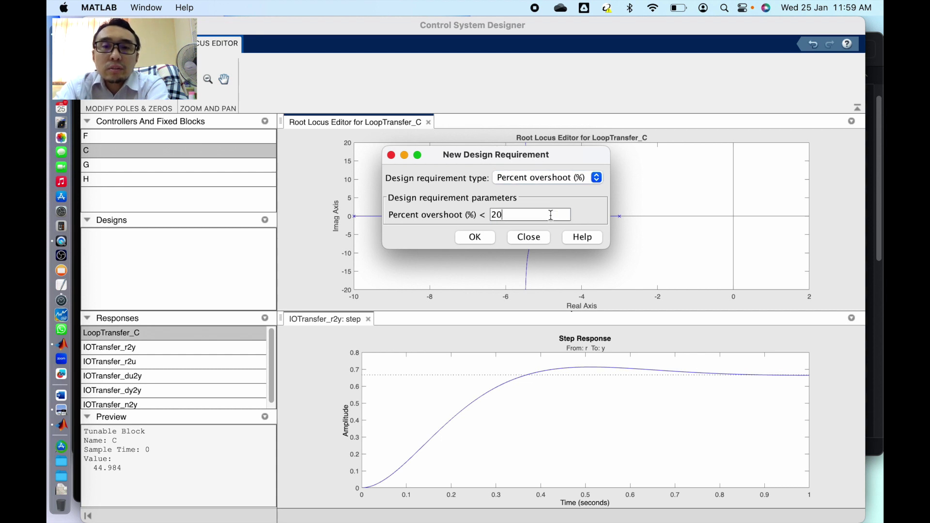
left_click(486, 241)
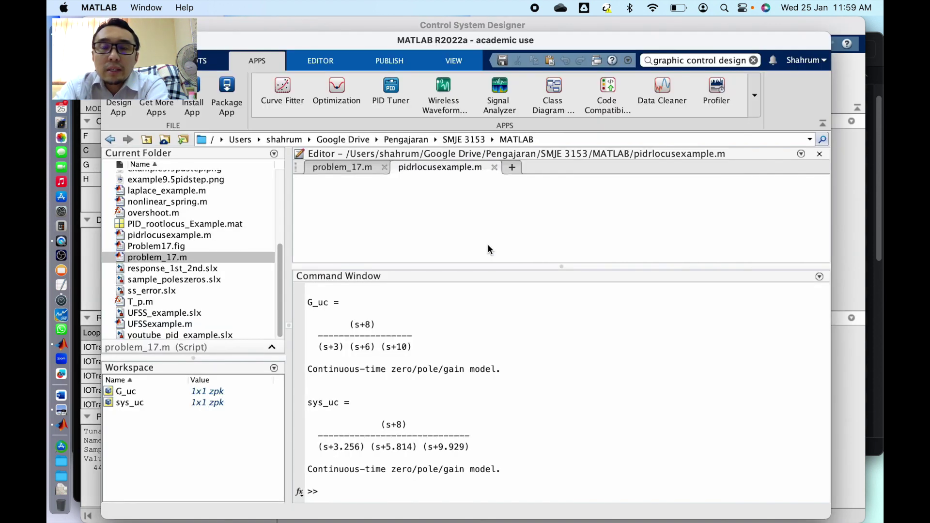
left_click(843, 219)
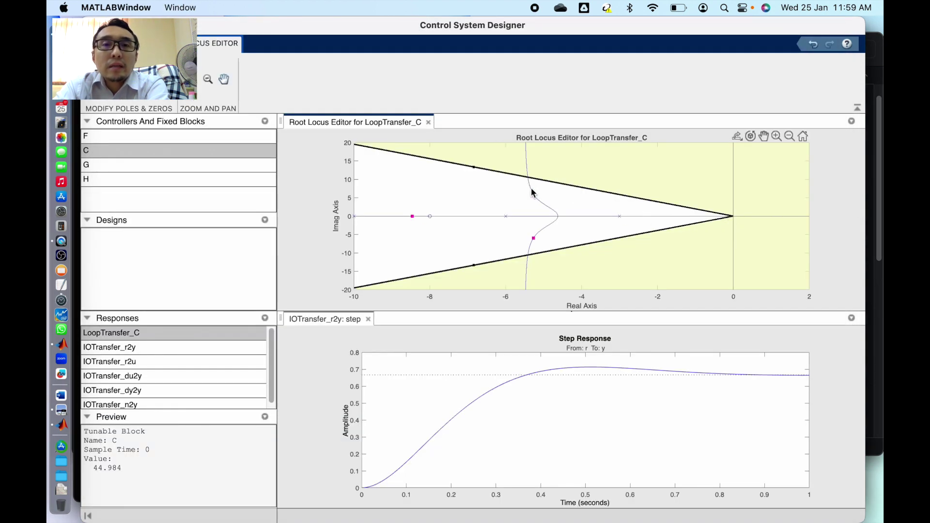
- Move the closed-loop poles up the locus onto the percent overshoot boundary and inspect the C and G blocks
left_click_drag(533, 194, 528, 176)
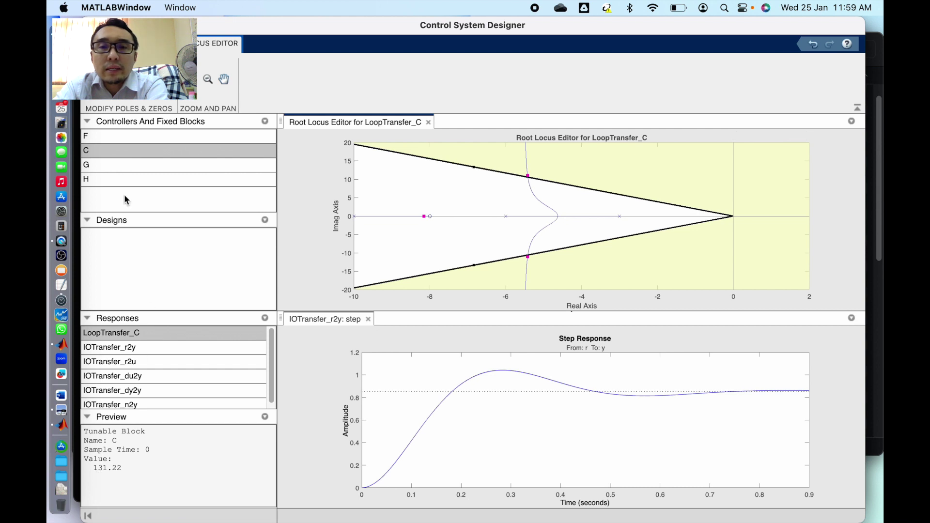
left_click(129, 152)
left_click(130, 167)
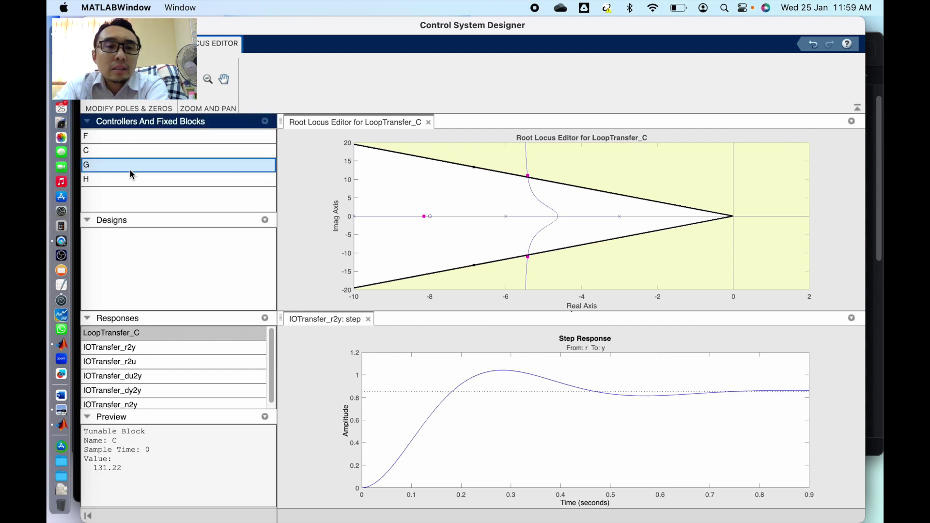
- Preview compensator C and check the peak time and overshoot specifications in the root locus PDF, returning to the Control System Designer
left_click(133, 154)
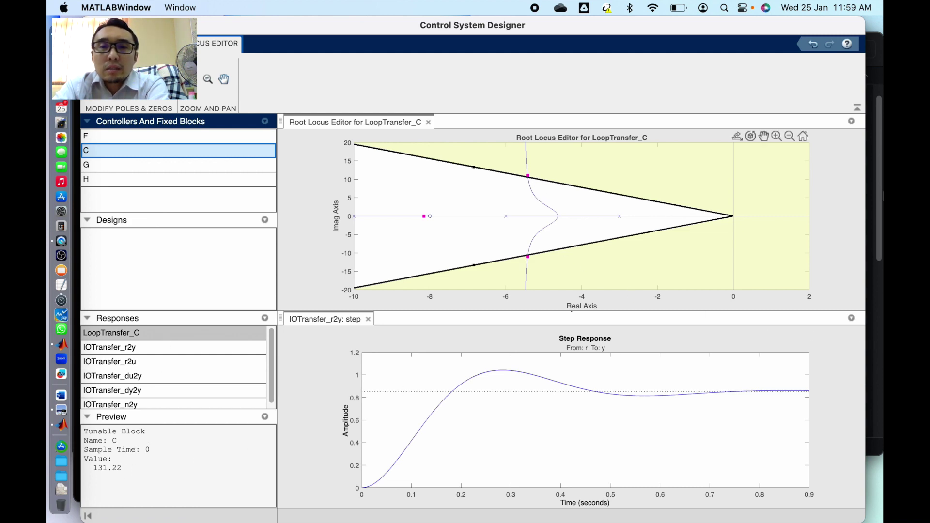
key("ctrl+Up")
left_click(787, 431)
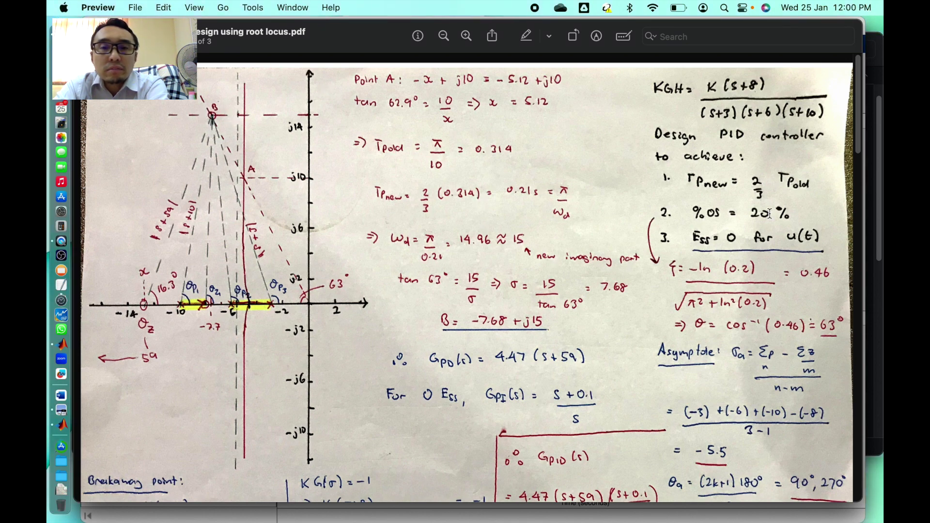
key("ctrl+Up")
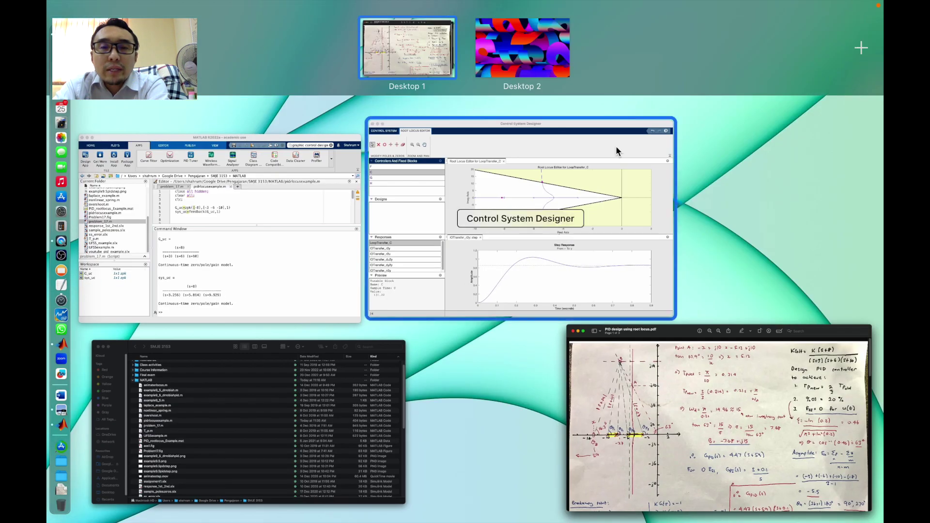
left_click(504, 264)
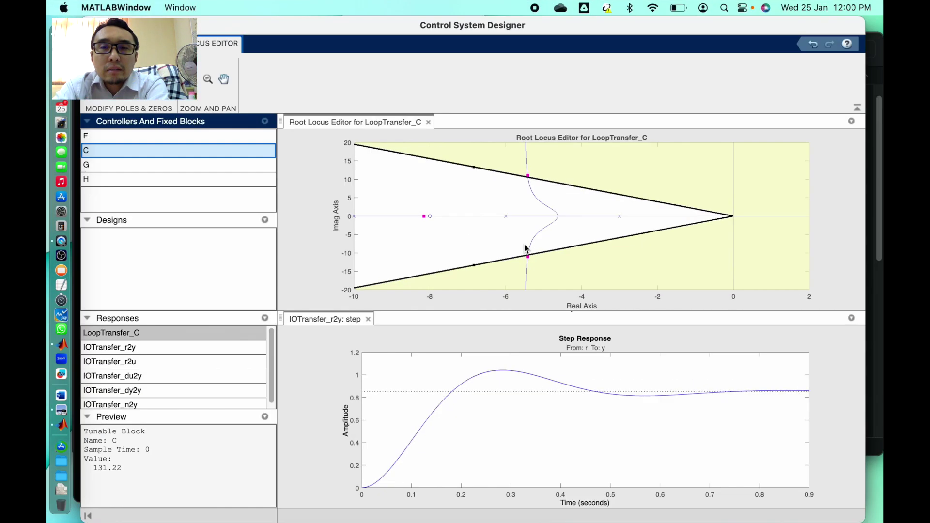
- Start a new design requirement on the root locus plot and set its type to Region constraint
right_click(504, 193)
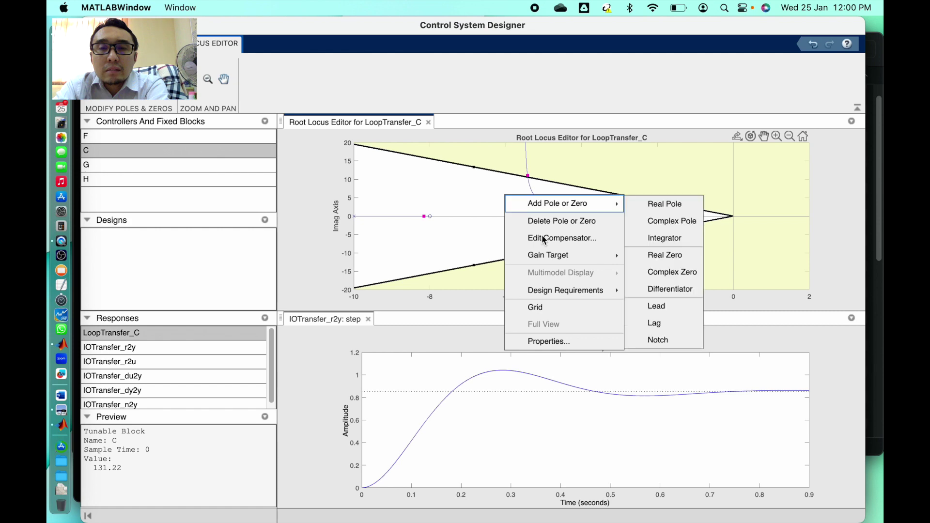
mouse_move(570, 289)
left_click(655, 291)
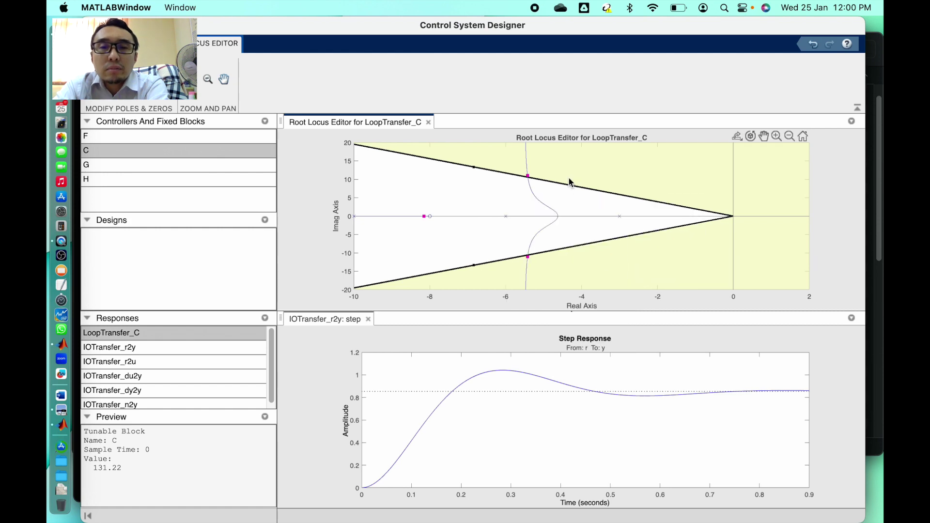
key("ctrl+Up")
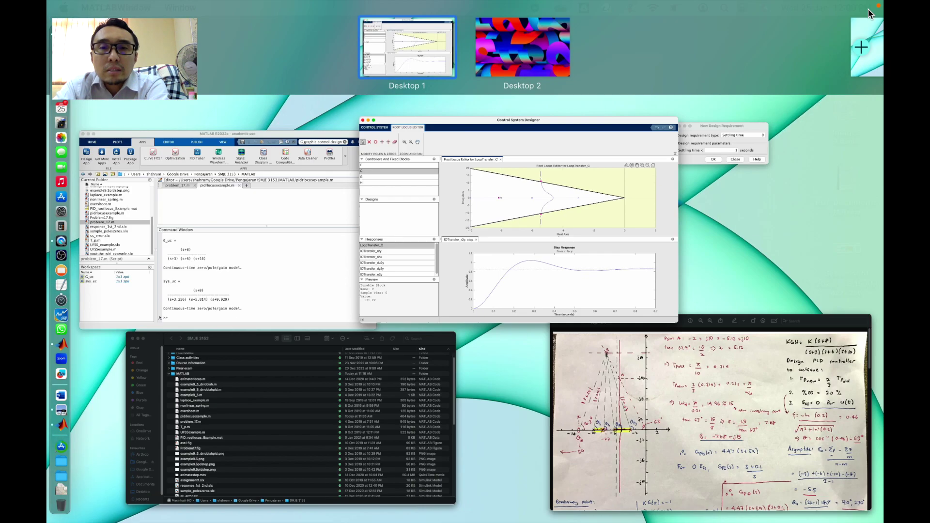
left_click(728, 158)
left_click(596, 176)
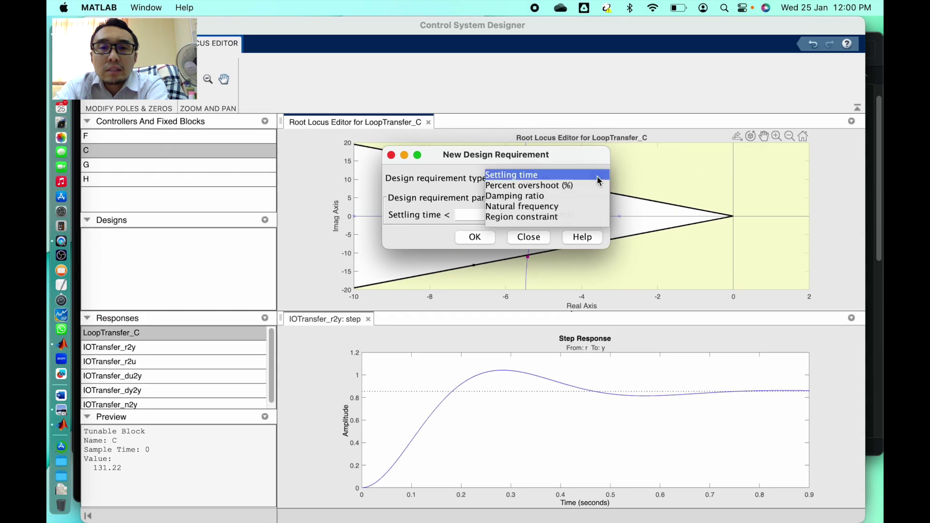
left_click(576, 216)
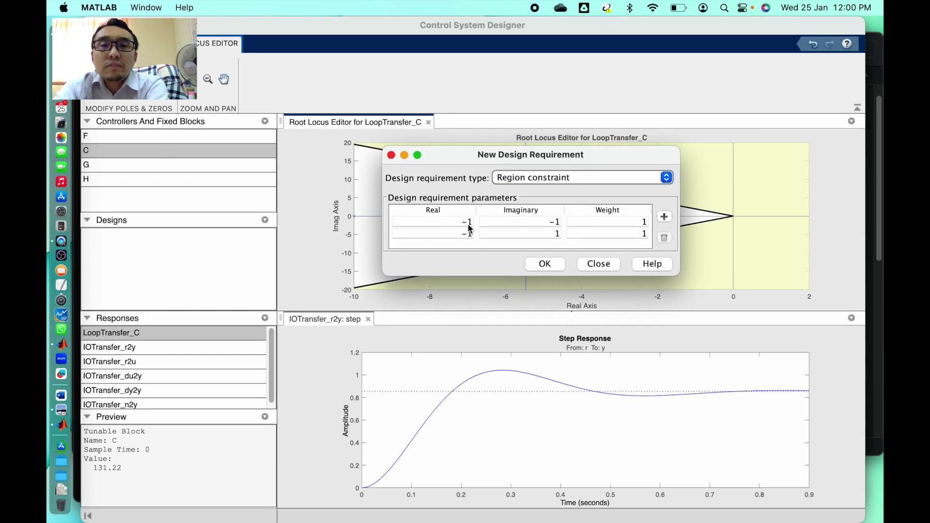
- Add the region constraint with imaginary values of -15 for both points and real values of 0 and -200
double_click(557, 221)
type("5")
double_click(557, 232)
type("-")
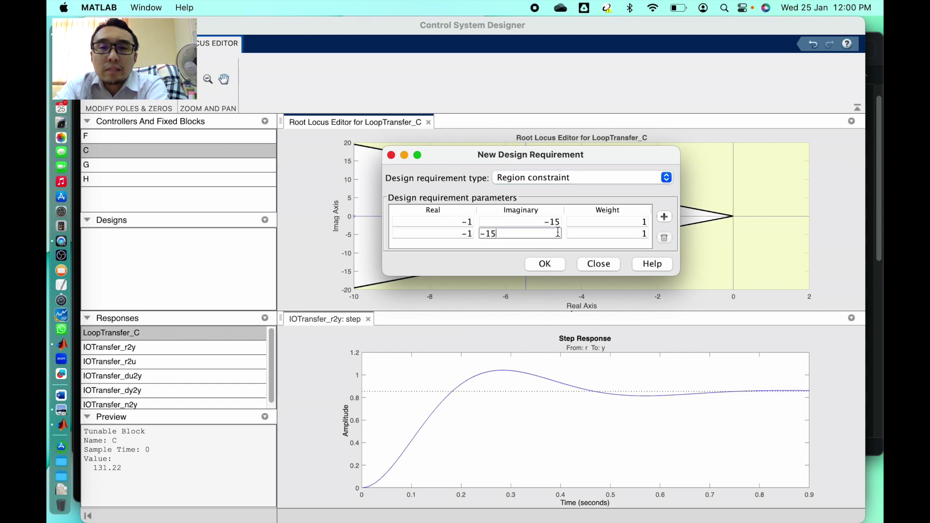
double_click(461, 221)
type("0")
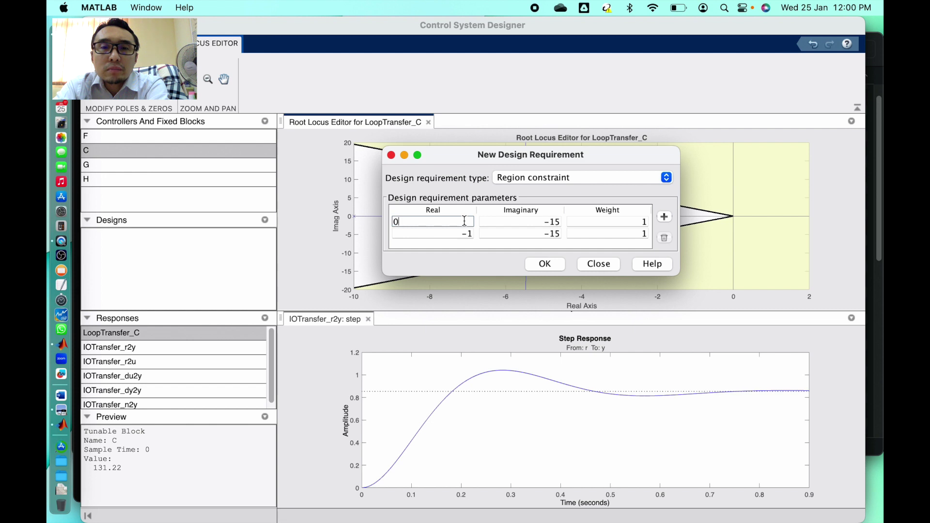
double_click(466, 234)
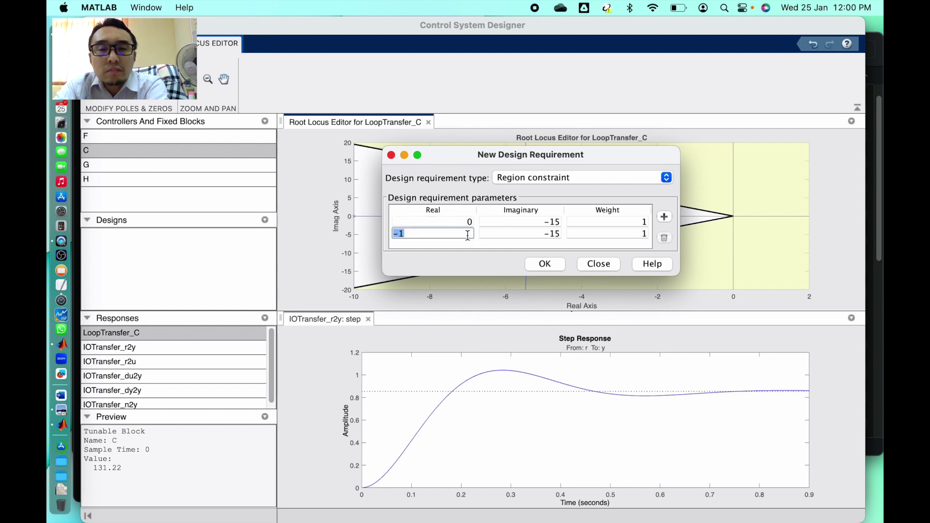
type("-")
type("1")
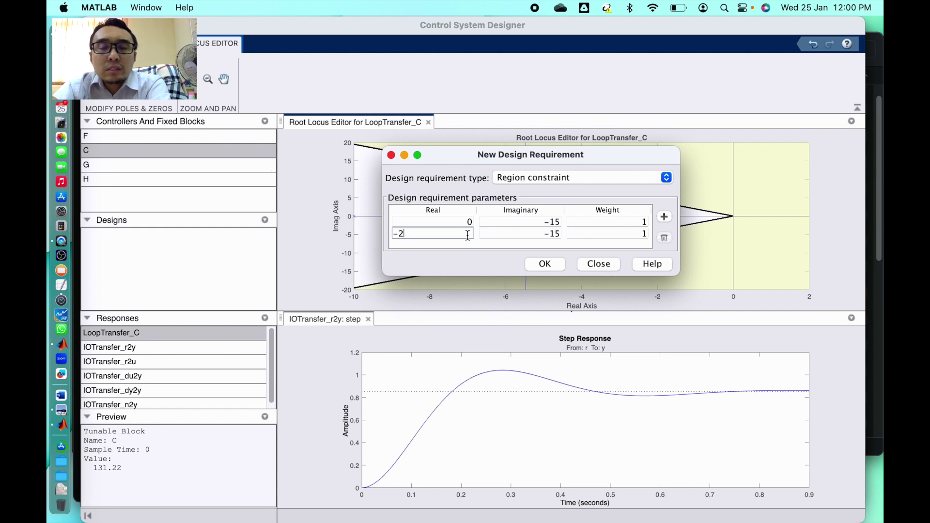
type("00")
left_click(557, 263)
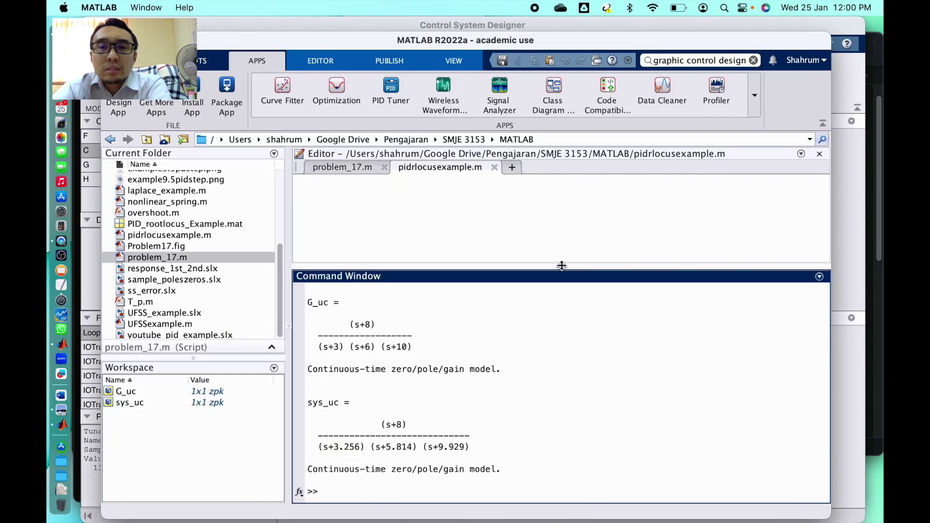
left_click(859, 293)
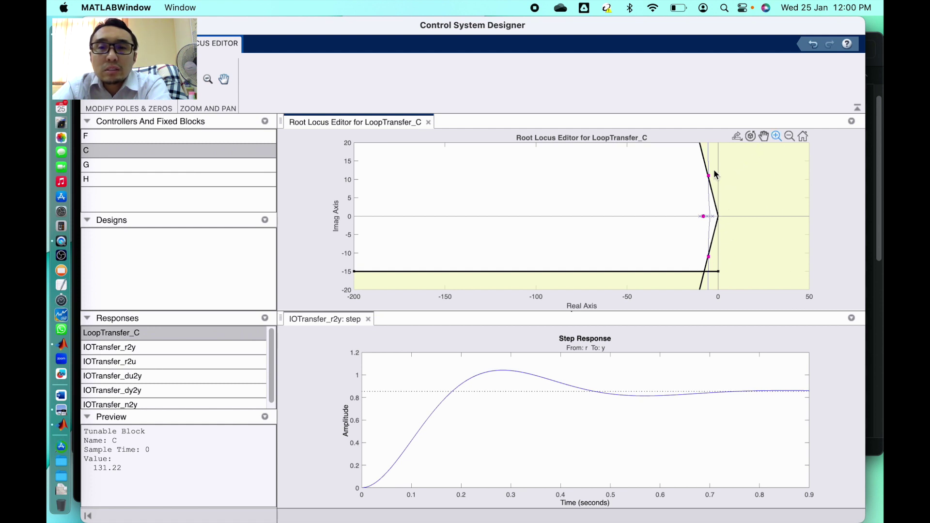
- Open the horizontal region constraint for editing and set its first point's imaginary value to 15
left_click_drag(628, 159, 731, 282)
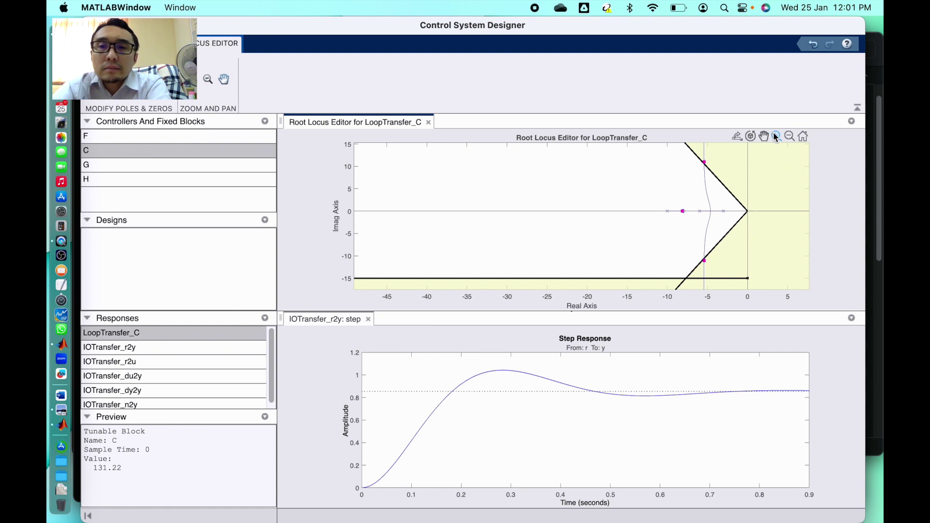
right_click(650, 277)
left_click(678, 286)
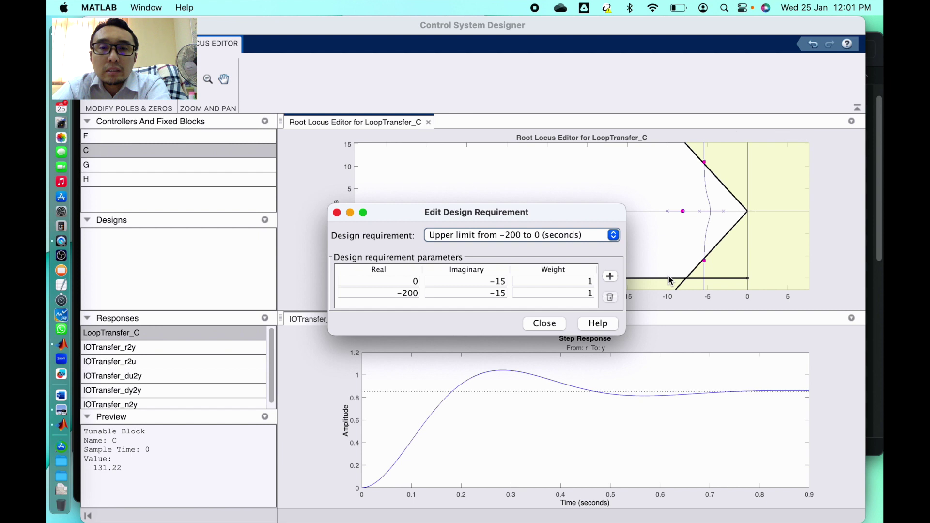
double_click(484, 281)
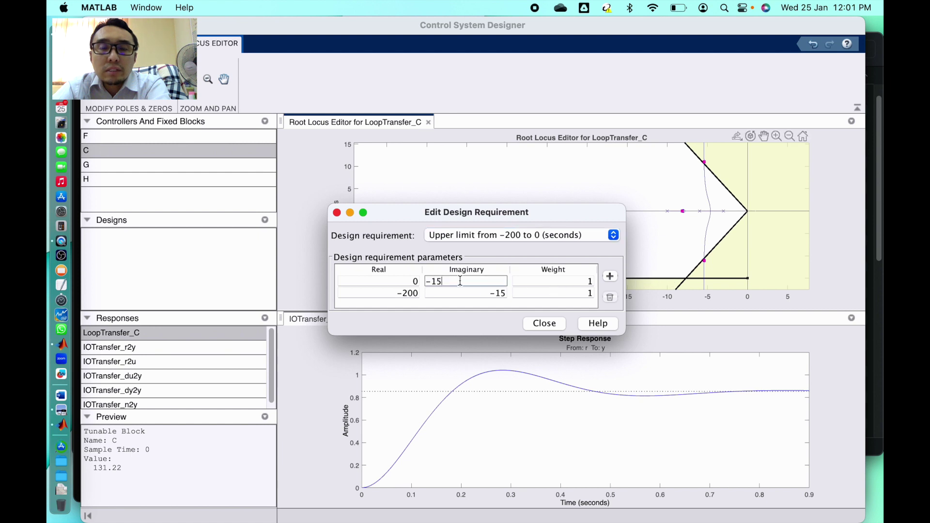
key("Left")
key("Left")
key("BackSpace")
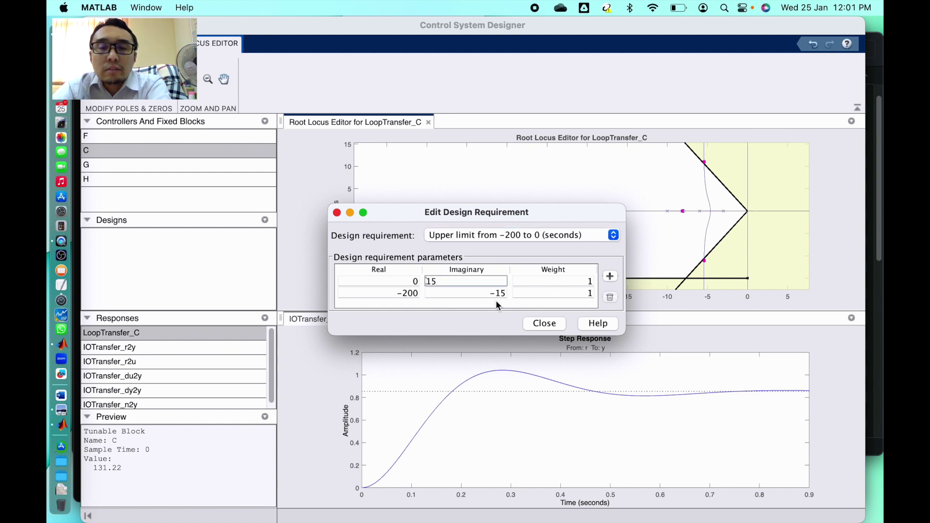
- Set the imaginary value of the constraint's second point at real -200 to 15 and close the requirement editor
double_click(496, 293)
left_click(496, 294)
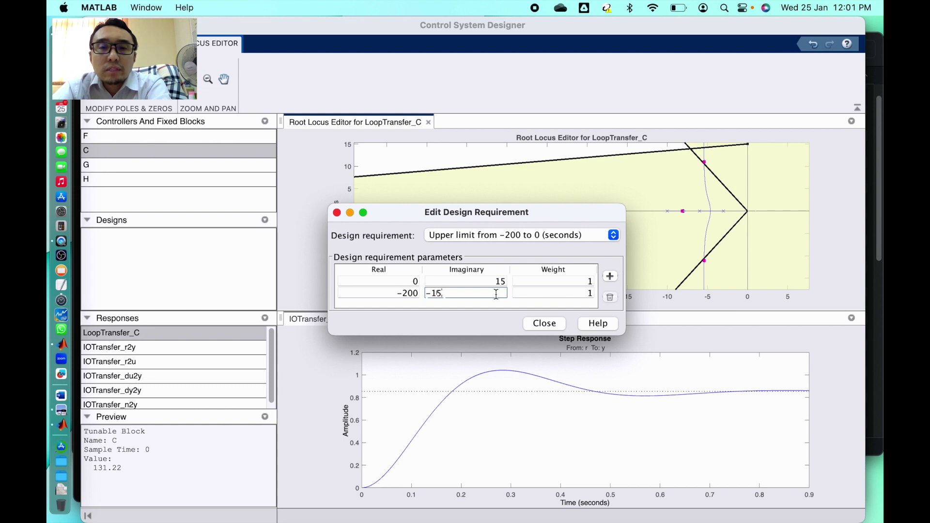
key("Left")
key("Left")
key("BackSpace")
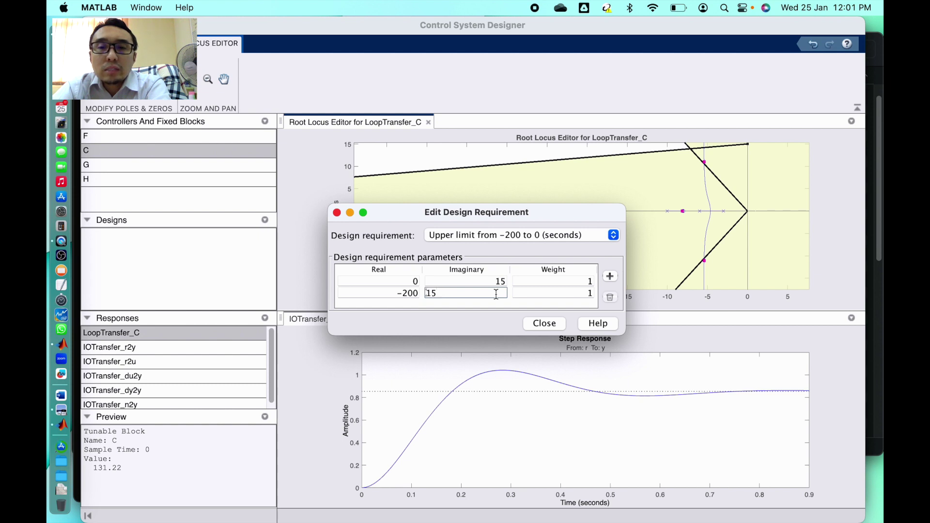
key("Return")
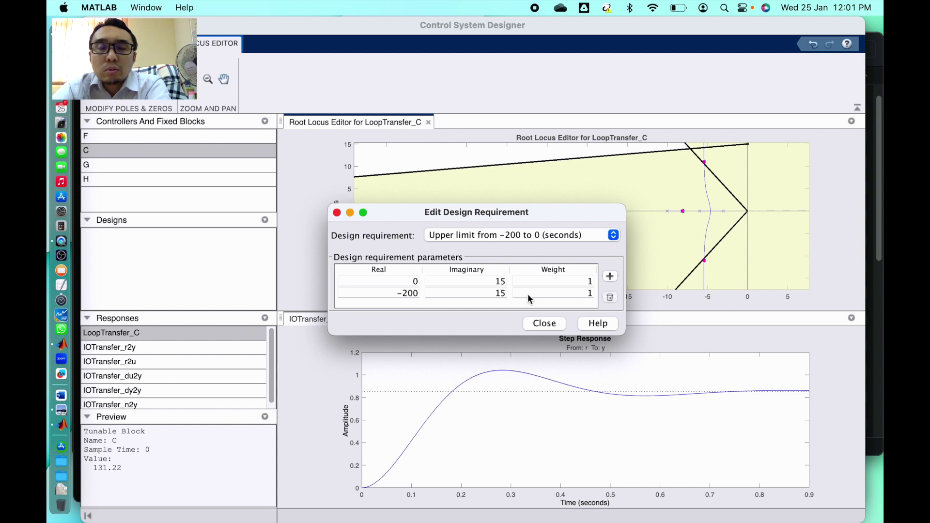
left_click(545, 323)
left_click(839, 174)
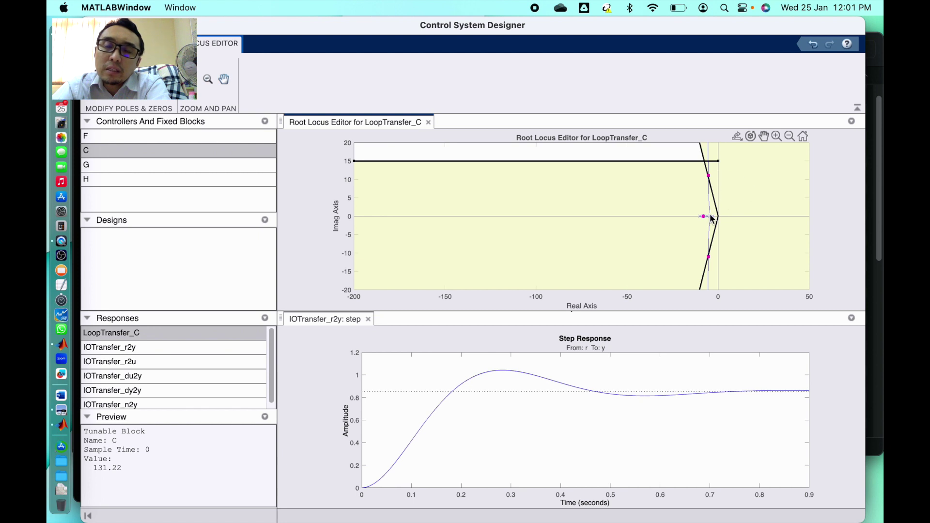
- Open compensator C in the Compensator Editor and add a real zero to its dynamics
left_click(775, 136)
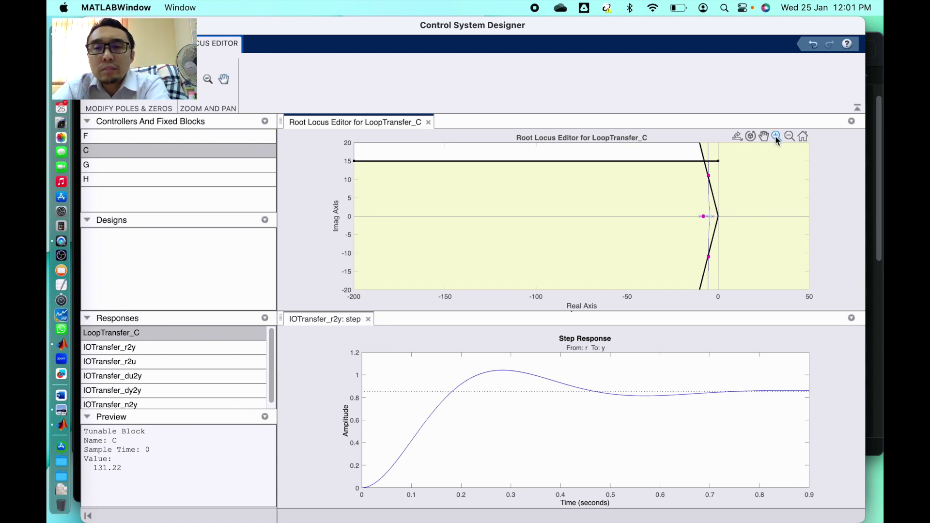
left_click_drag(667, 150, 738, 238)
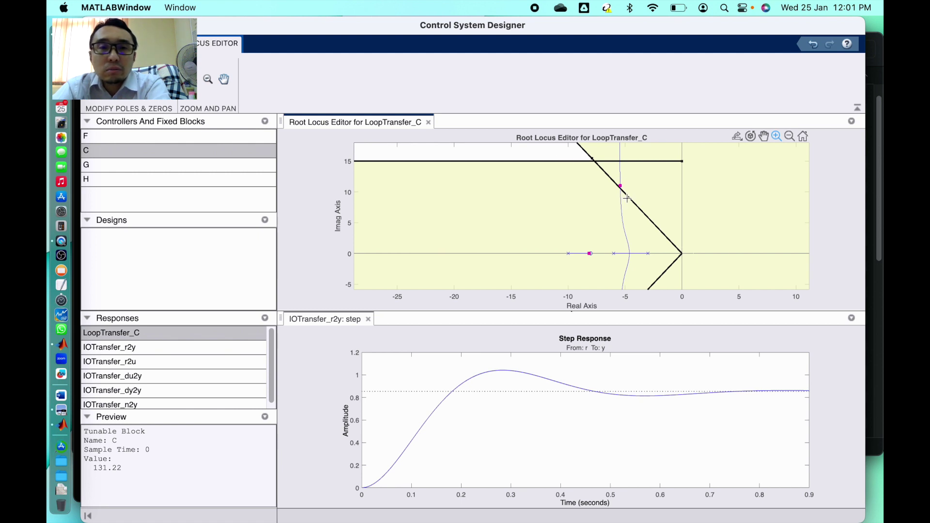
left_click(146, 149)
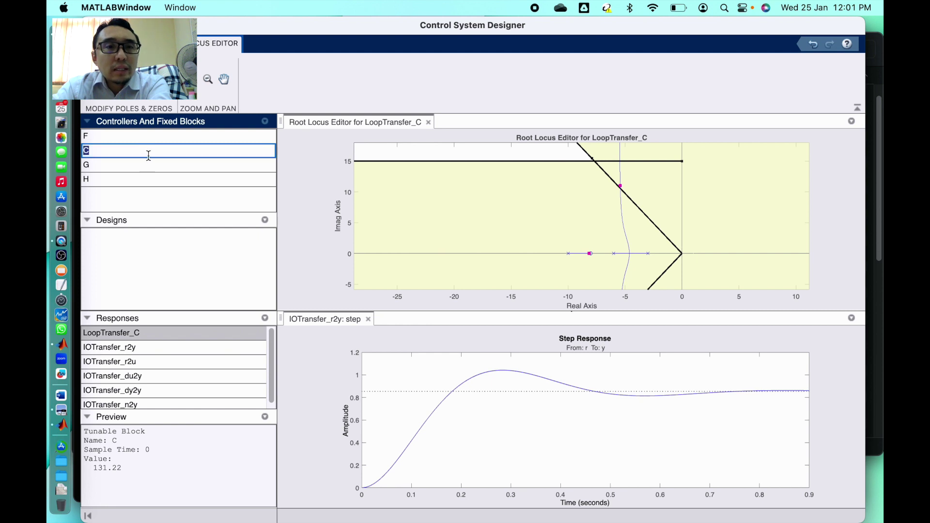
right_click(152, 155)
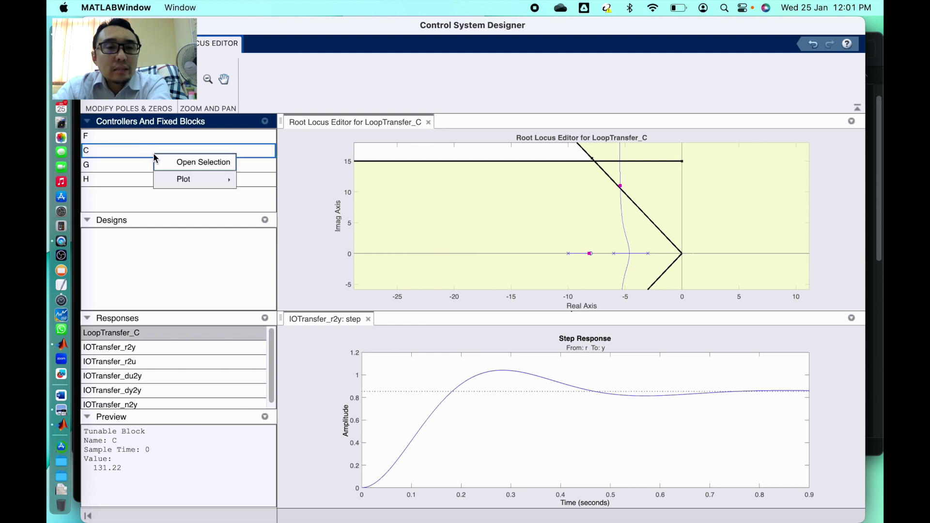
left_click(196, 167)
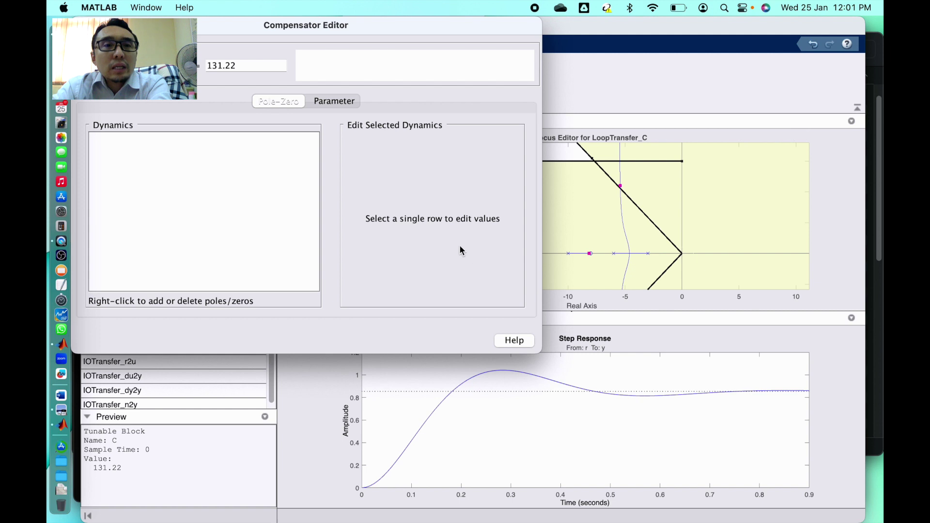
right_click(178, 171)
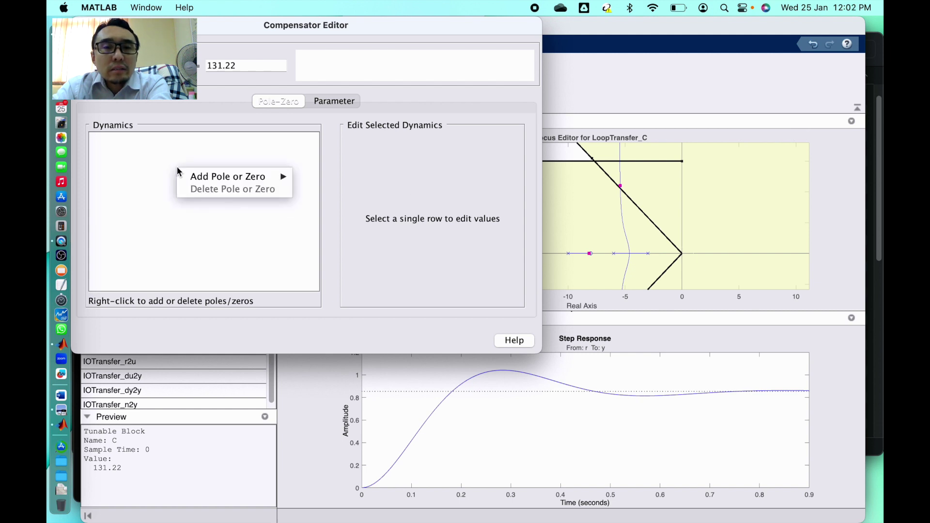
mouse_move(228, 178)
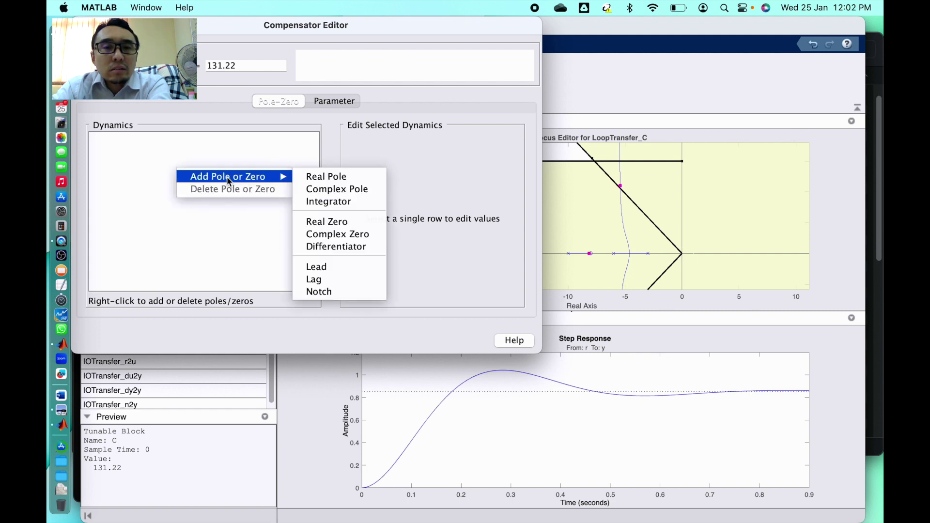
left_click(329, 223)
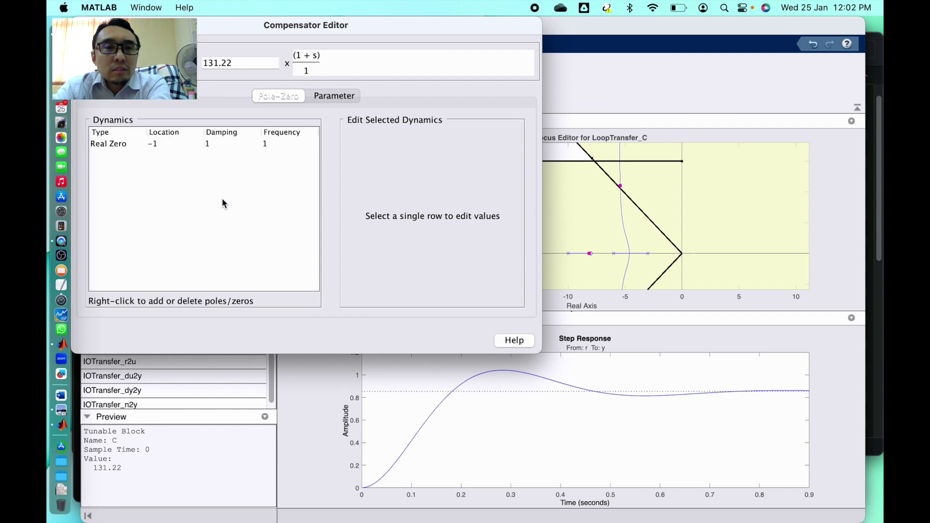
- Set the location of compensator C's real zero to -10 and switch to the main MATLAB window
left_click(179, 144)
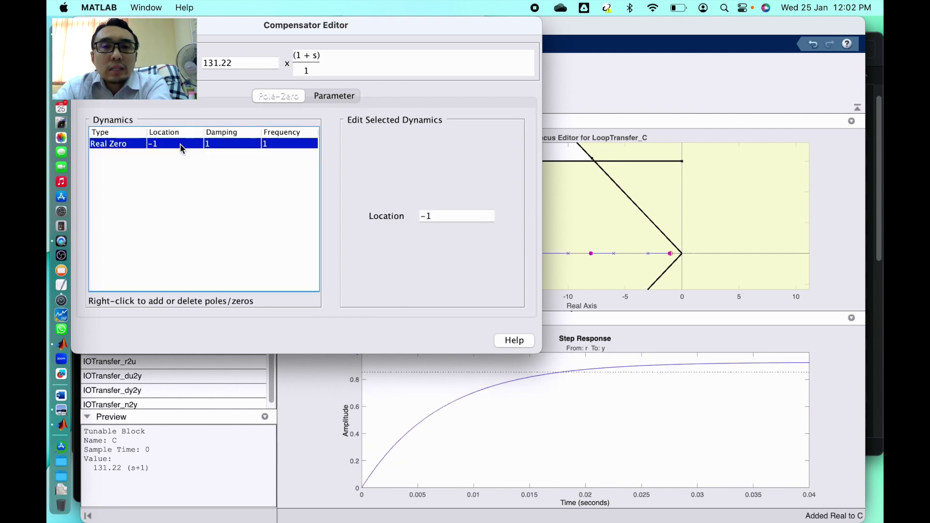
left_click(455, 213)
type("0")
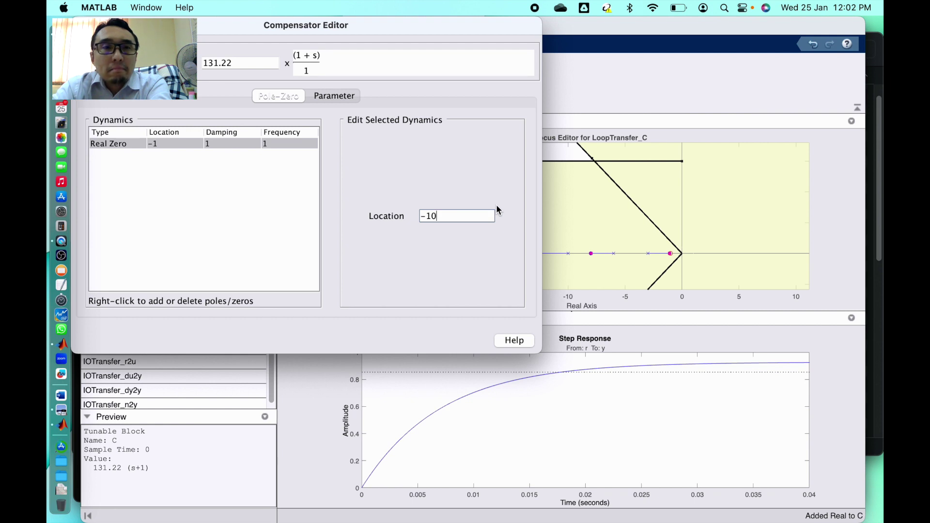
key("Return")
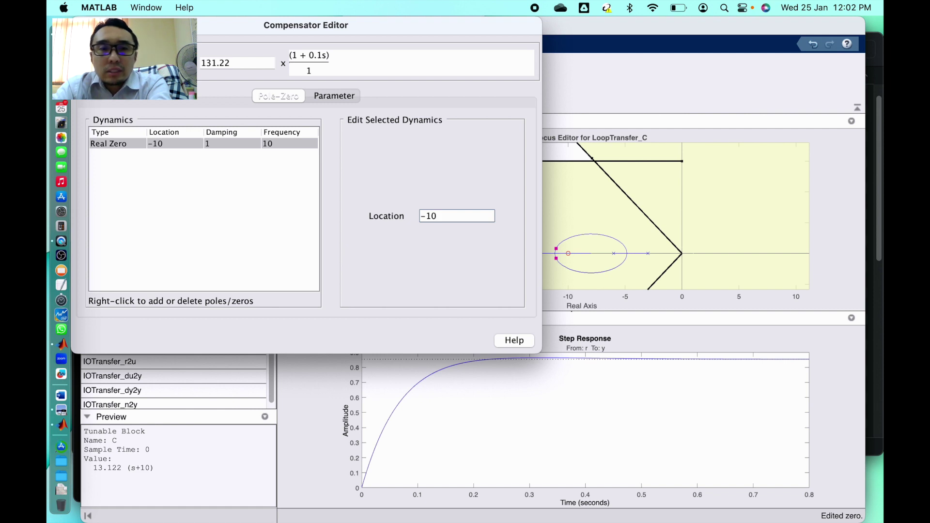
key("super+Tab")
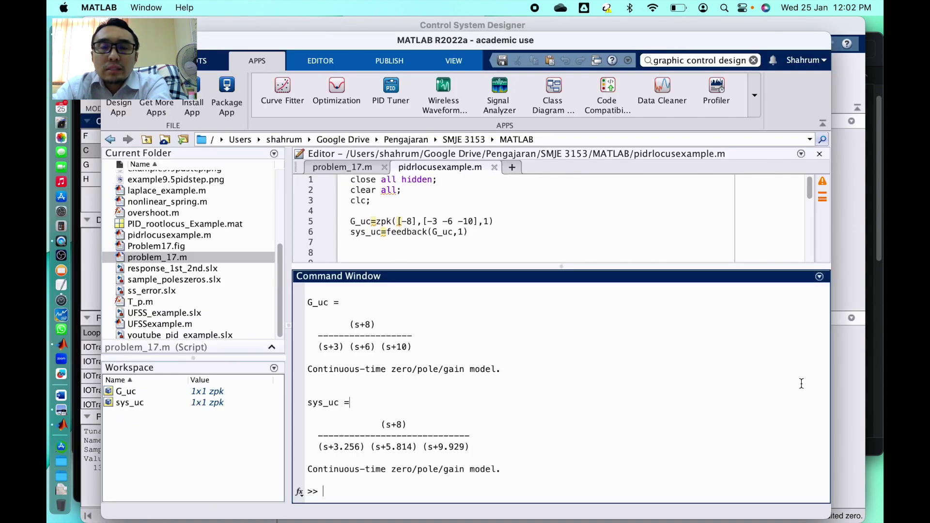
- Return to the Control System Designer and move compensator C's real zero along the real axis to about -51.13
left_click(841, 370)
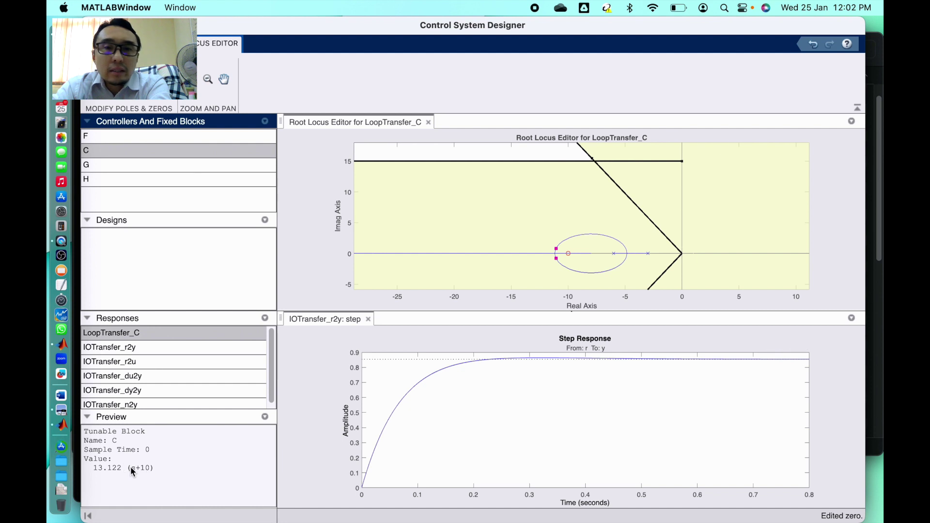
left_click(568, 256)
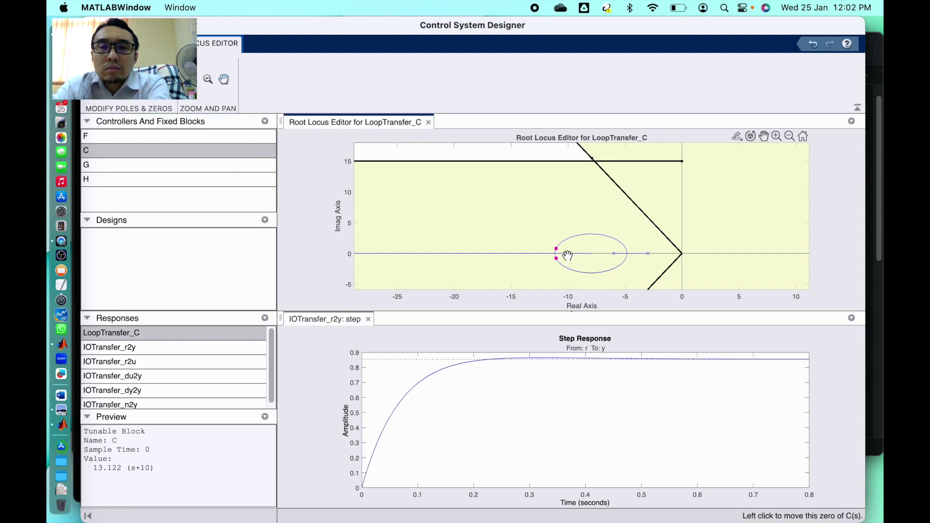
left_click_drag(568, 255, 330, 237)
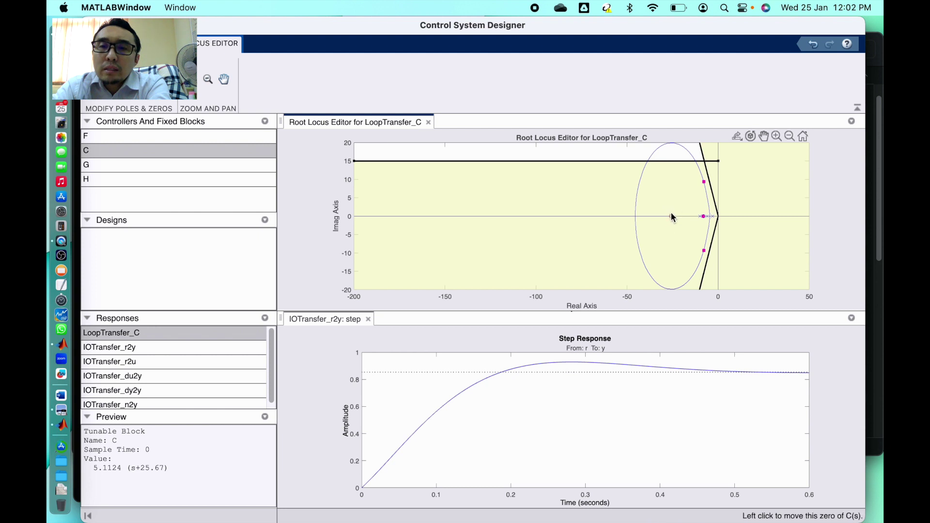
left_click_drag(674, 216, 609, 215)
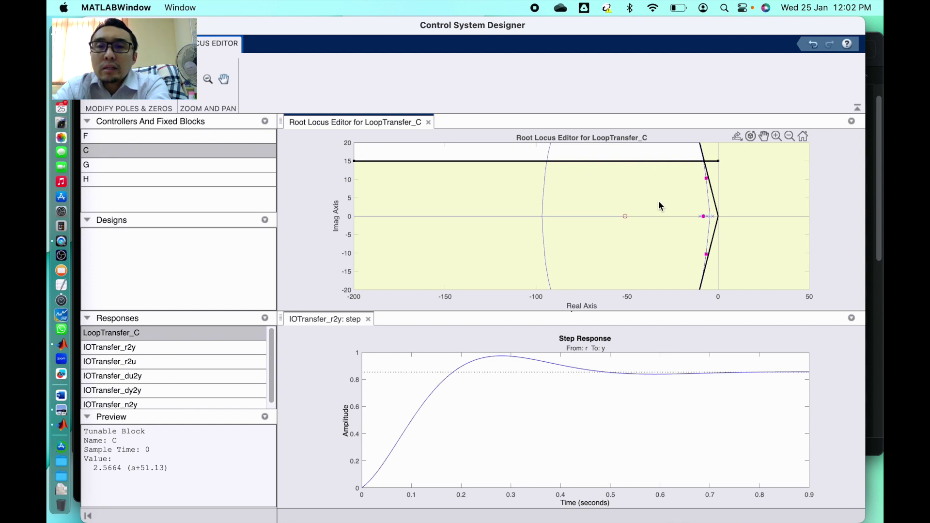
- Move the upper closed-loop pole along the locus to where the damping line meets imaginary 15, with a compensator gain of about 5.09
left_click_drag(706, 178, 706, 157)
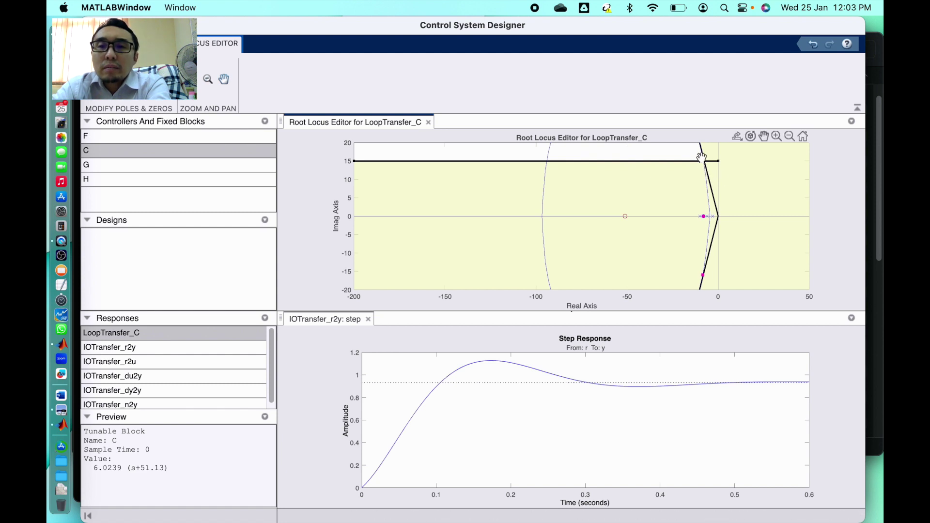
left_click_drag(705, 160, 704, 162)
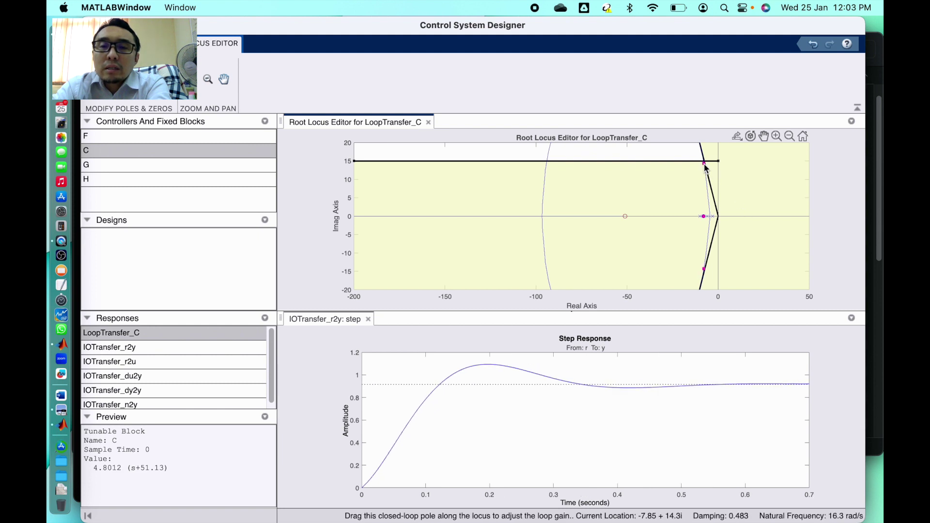
left_click_drag(706, 167, 704, 160)
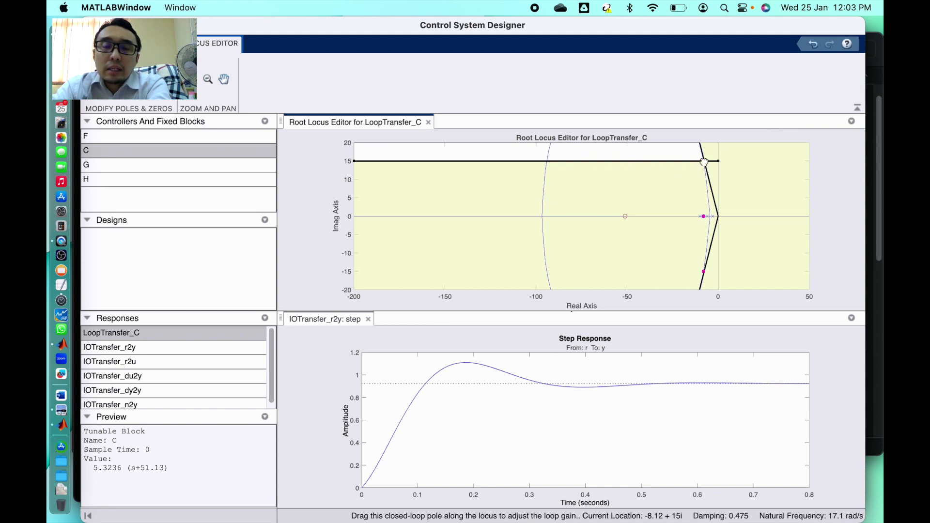
left_click_drag(704, 161, 711, 156)
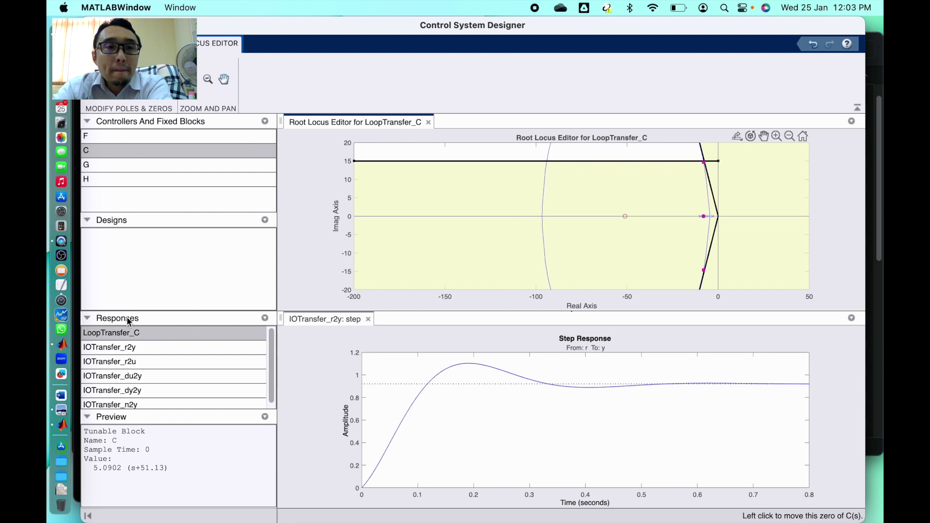
- Bring the Compensator Editor forward and add a real pole to compensator C's dynamics
right_click(124, 154)
key("Escape")
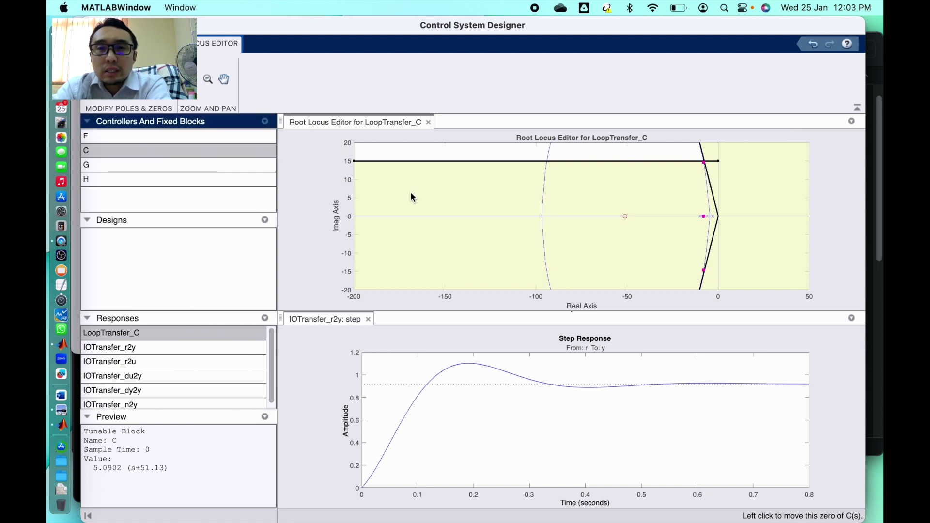
mouse_move(412, 196)
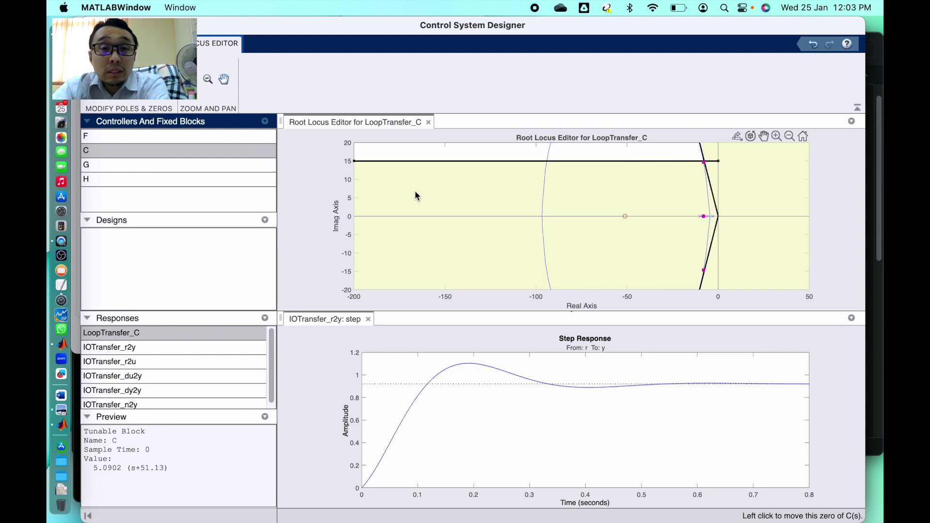
key("ctrl+Up")
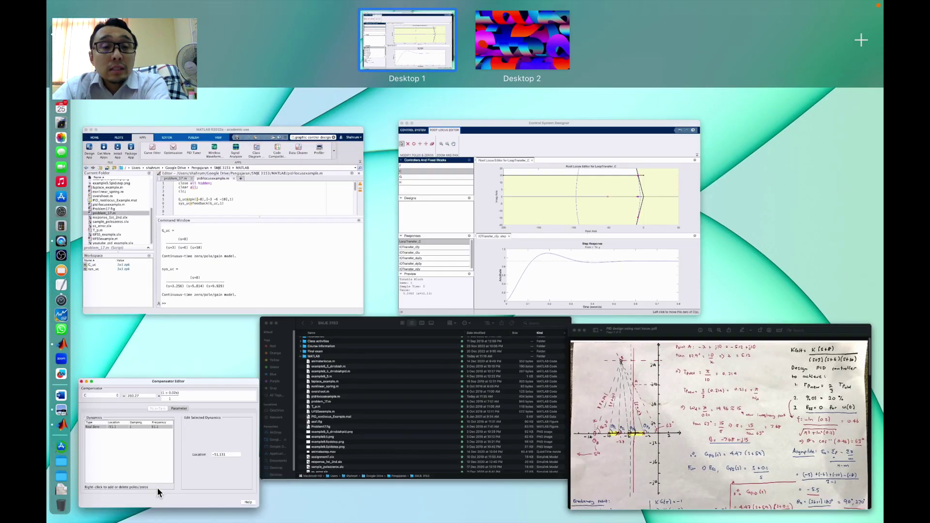
left_click(157, 487)
right_click(211, 215)
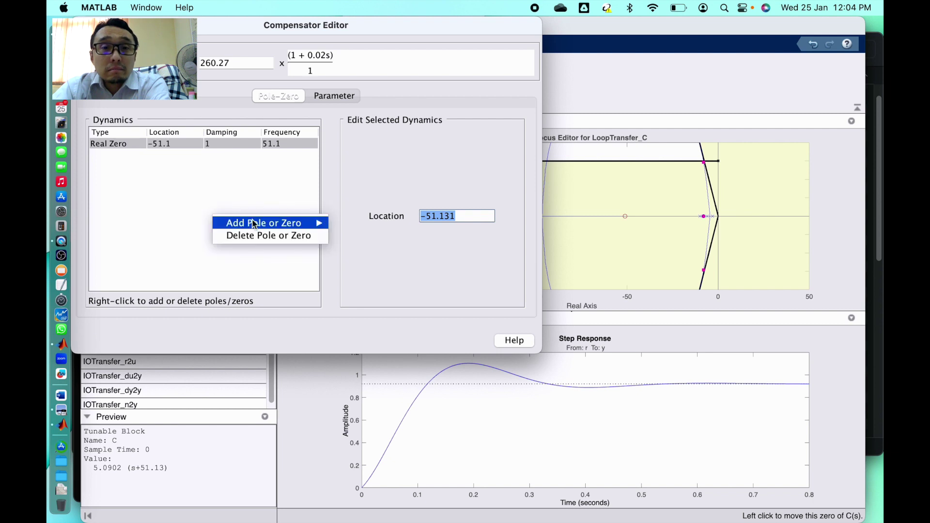
mouse_move(256, 223)
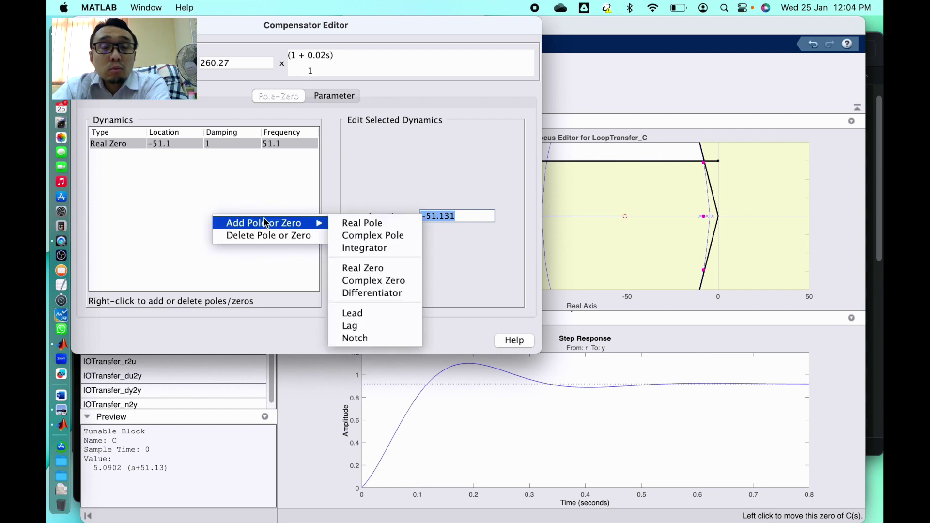
left_click(358, 223)
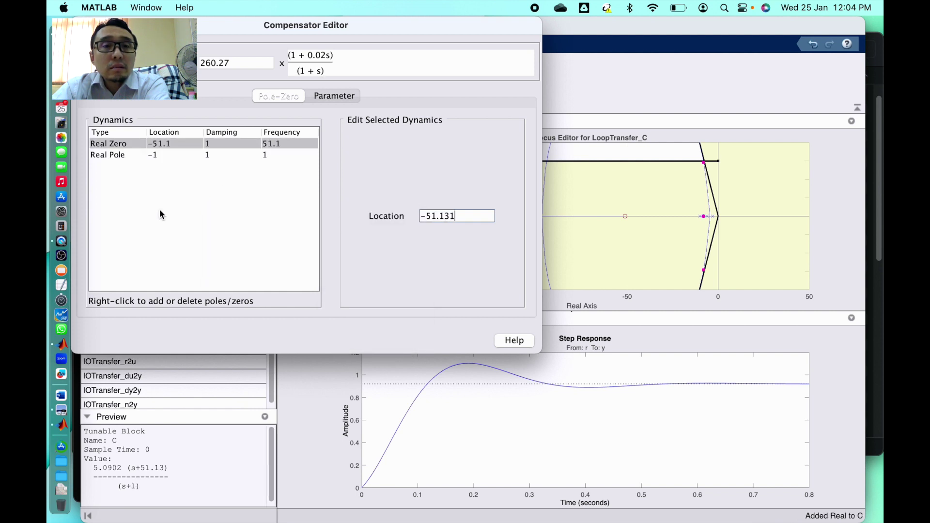
- Set the location of compensator C's new real pole to 0
left_click(123, 156)
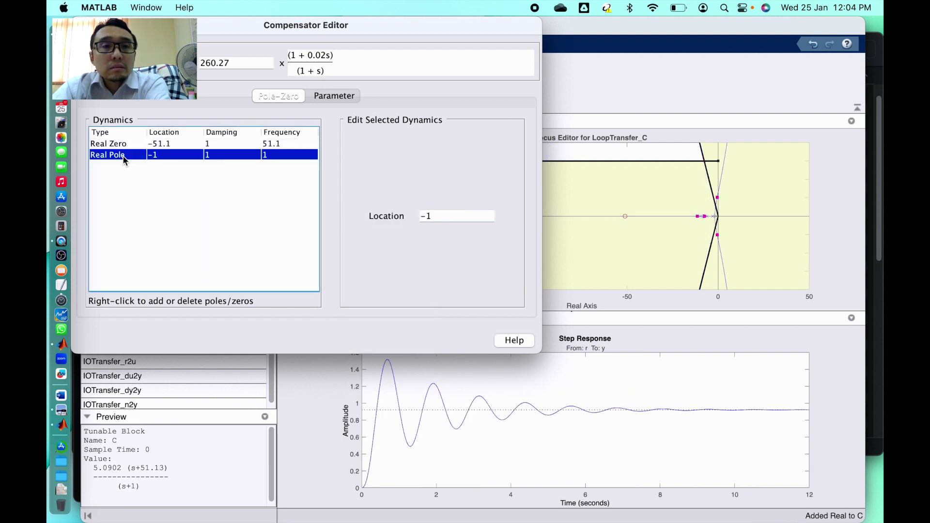
left_click(456, 222)
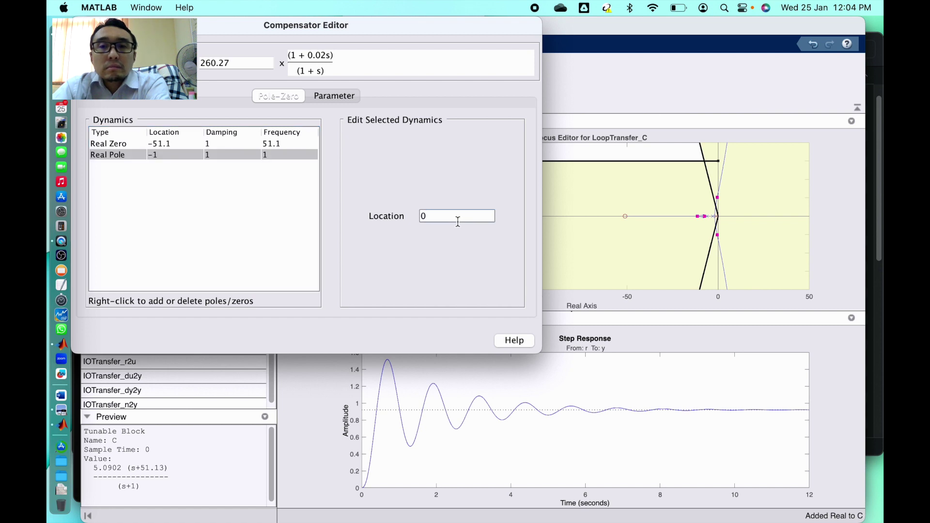
type("0")
key("Return")
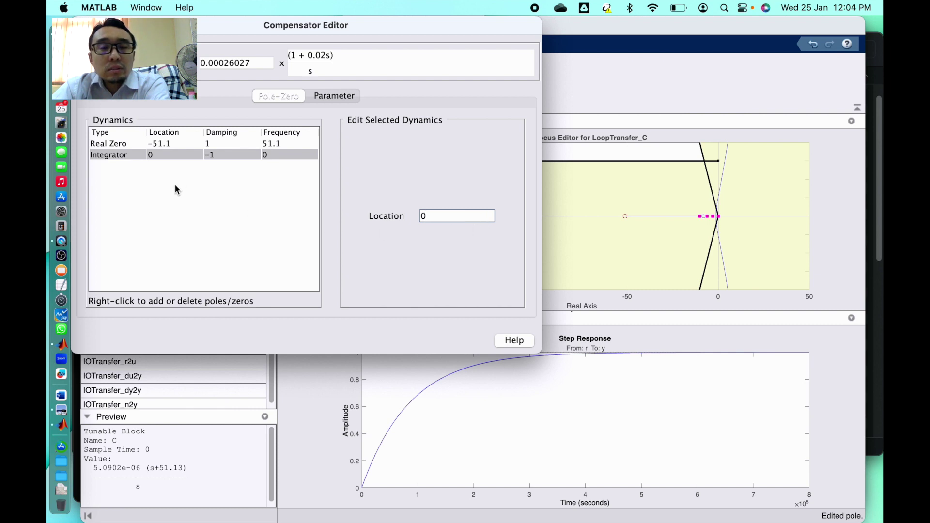
- Add a second real zero to compensator C and set its location to -0.5
right_click(167, 206)
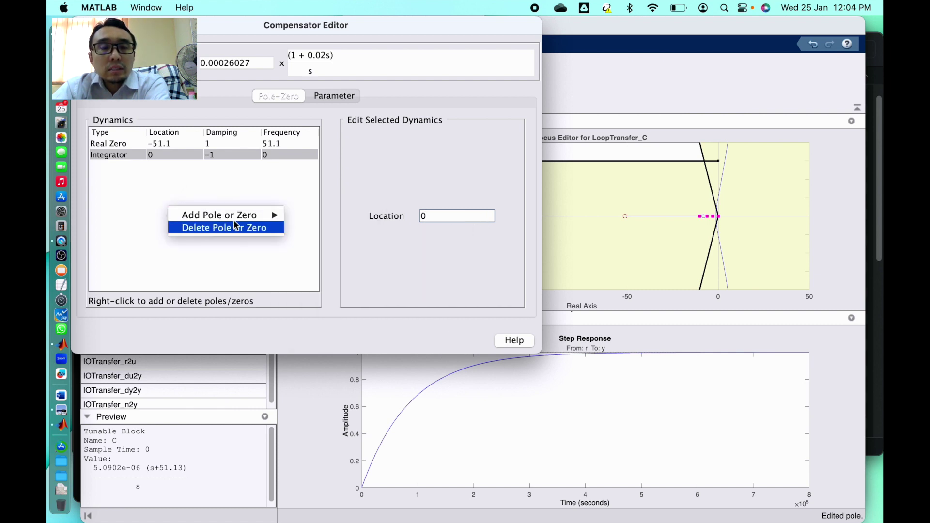
mouse_move(273, 218)
left_click(317, 260)
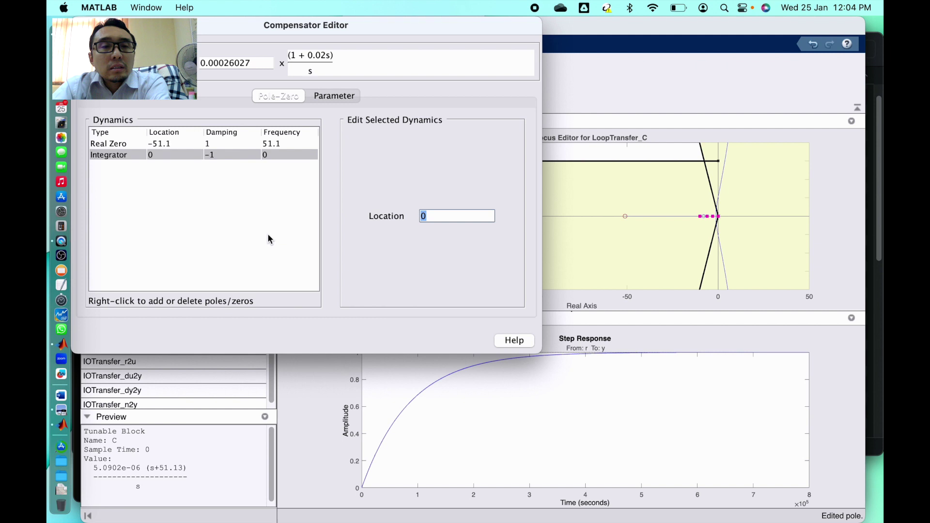
left_click(181, 144)
left_click(175, 155)
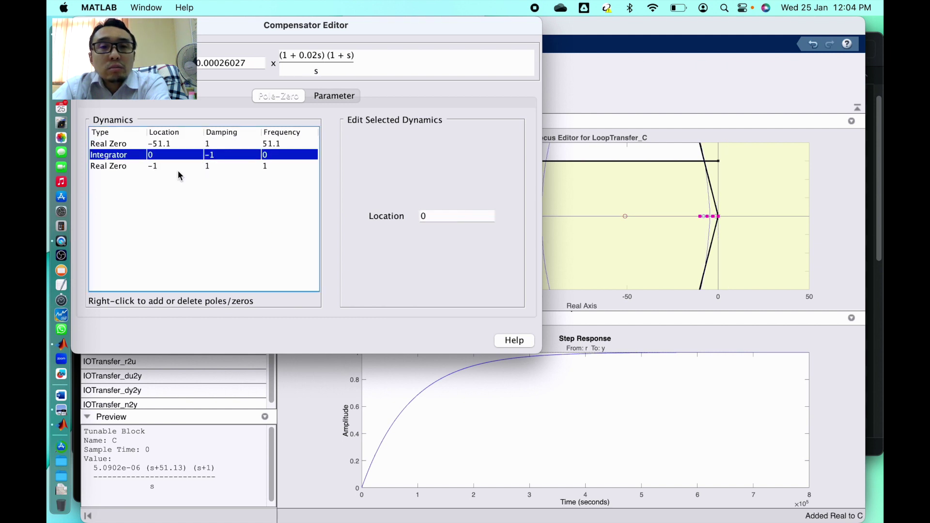
left_click(178, 167)
left_click(437, 214)
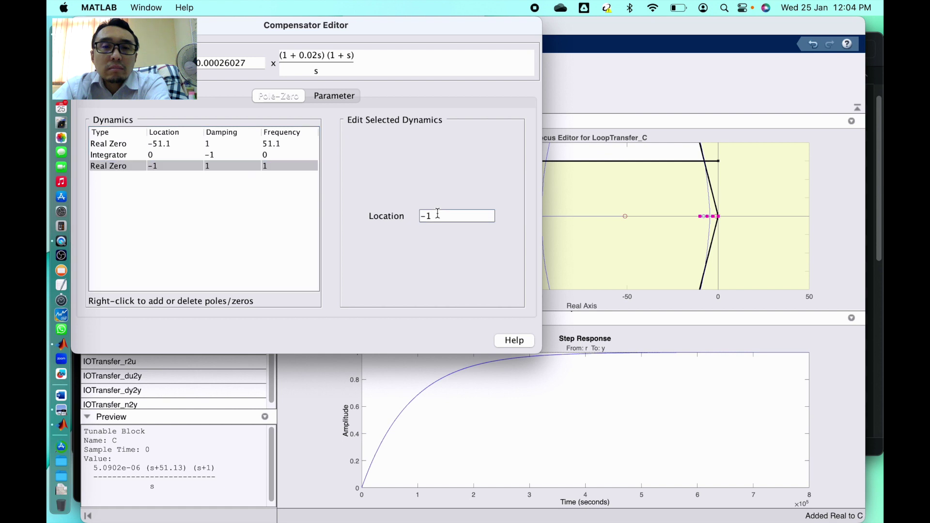
type("0.5")
key("Return")
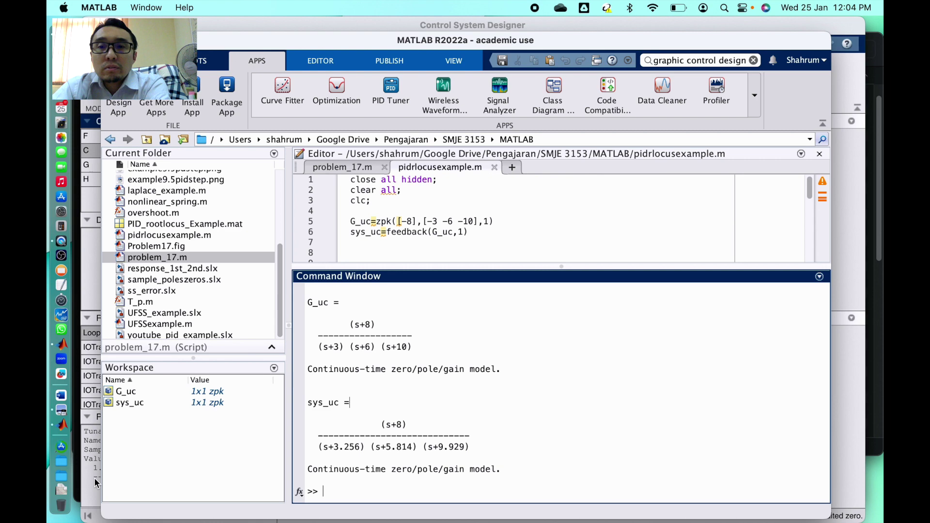
- Back in the Control System Designer, move the closed-loop pole up the locus to the constraint lines' intersection, with a gain of about 5.62
left_click(97, 487)
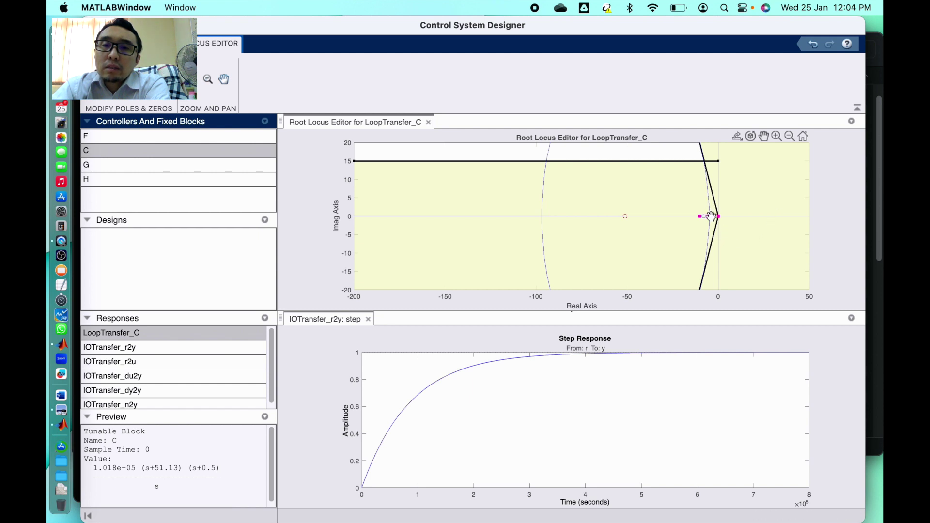
left_click_drag(710, 216, 740, 155)
left_click(775, 137)
left_click_drag(533, 155, 725, 249)
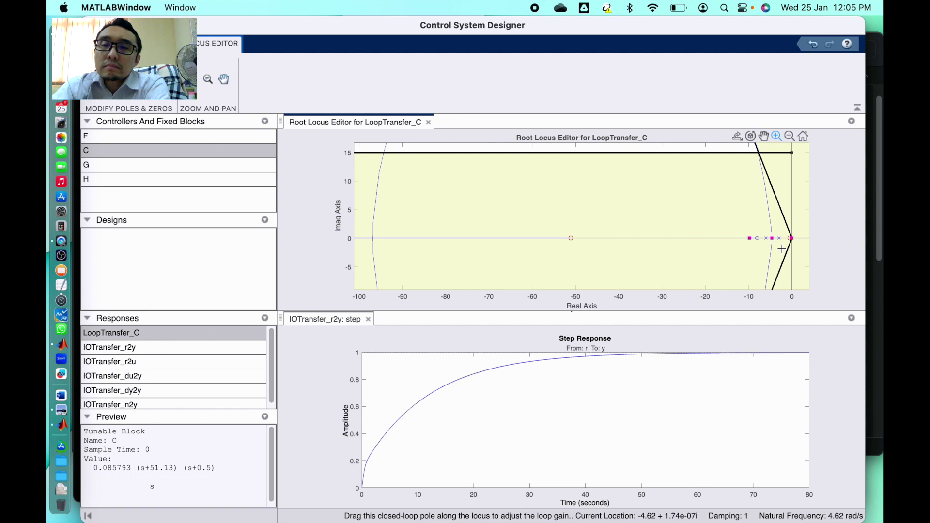
left_click(776, 136)
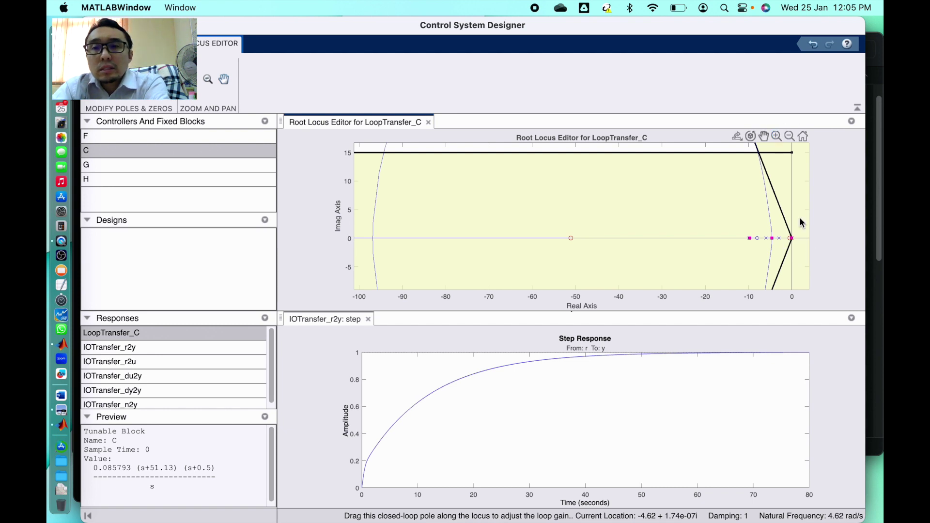
left_click_drag(772, 239, 768, 263)
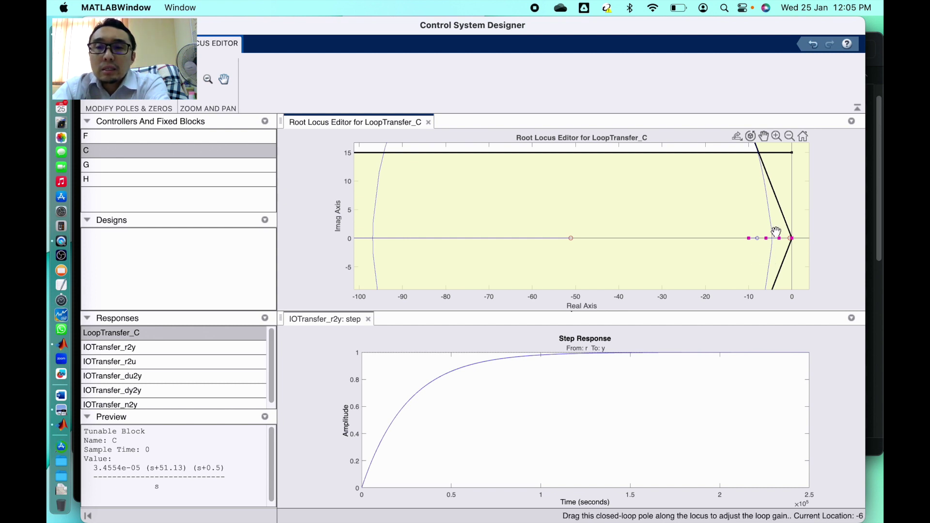
left_click_drag(776, 233, 761, 149)
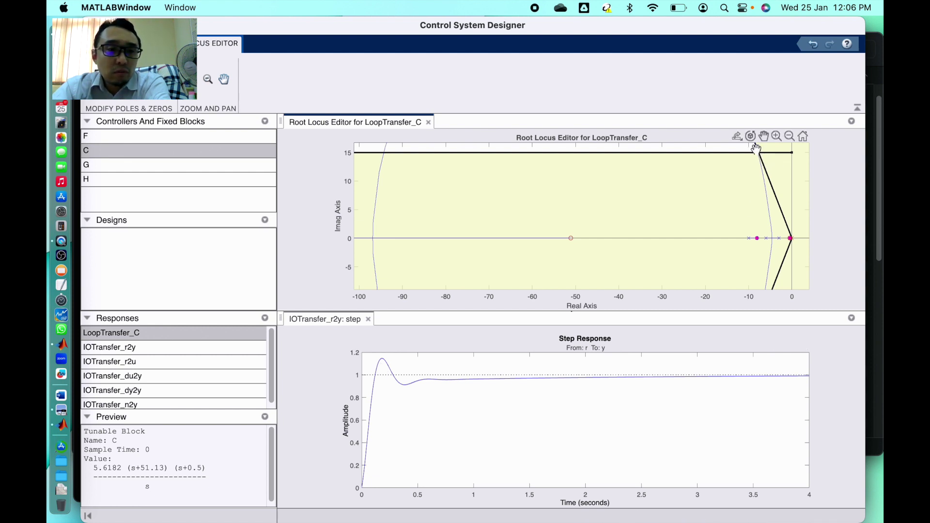
- Compare the designed compensator and step response with the requirements and hand-calculated PID controller in the root locus PDF in Preview
key("ctrl+Up")
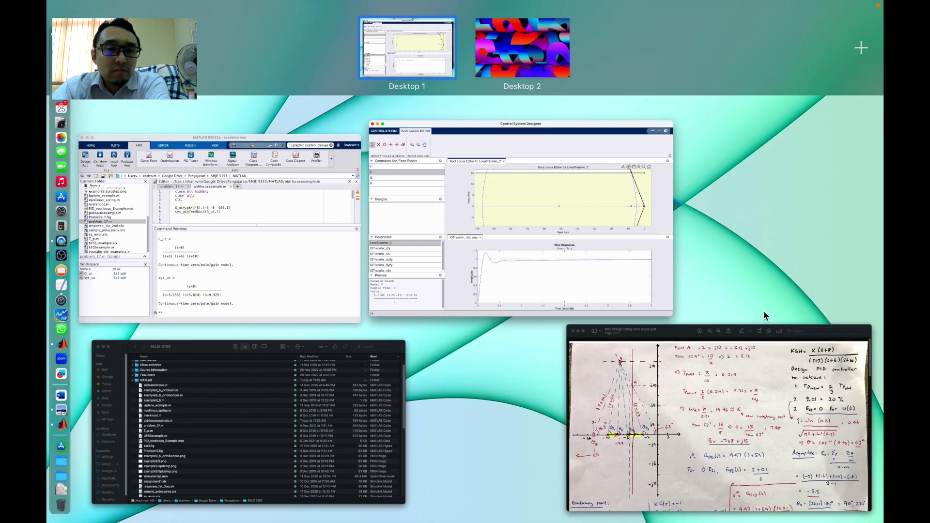
left_click(750, 416)
scroll(483, 308, "down", 5)
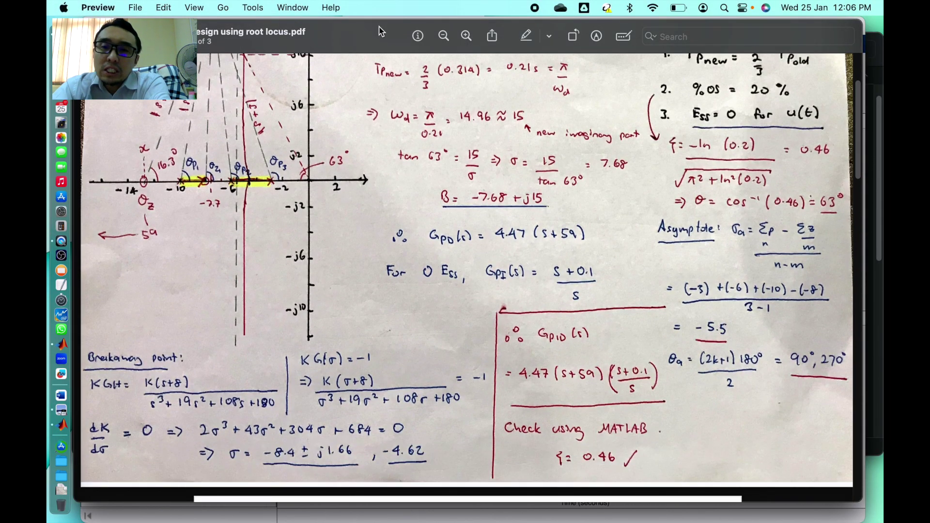
left_click_drag(381, 28, 582, 43)
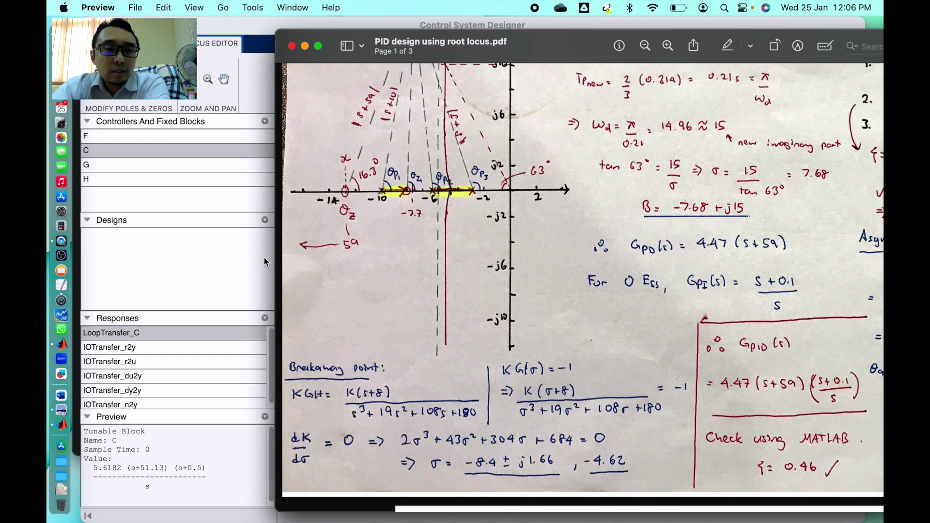
left_click(225, 275)
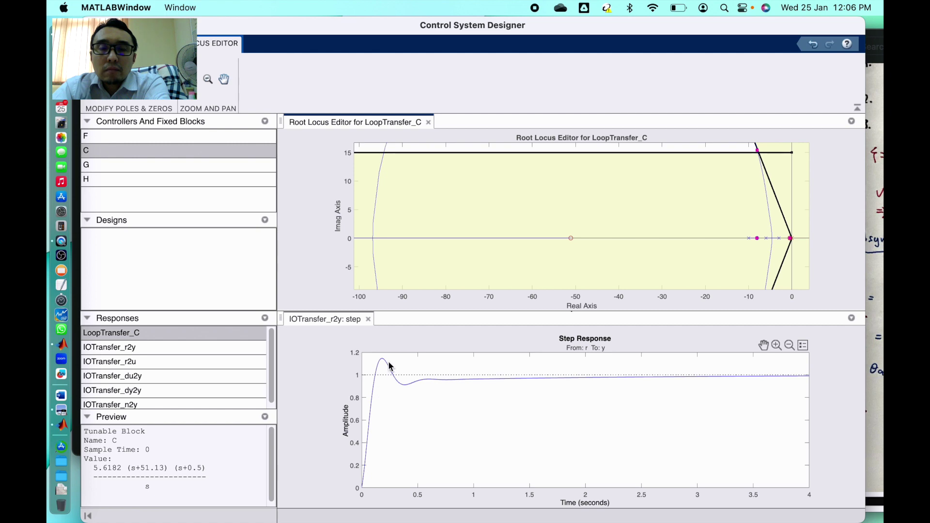
left_click(874, 306)
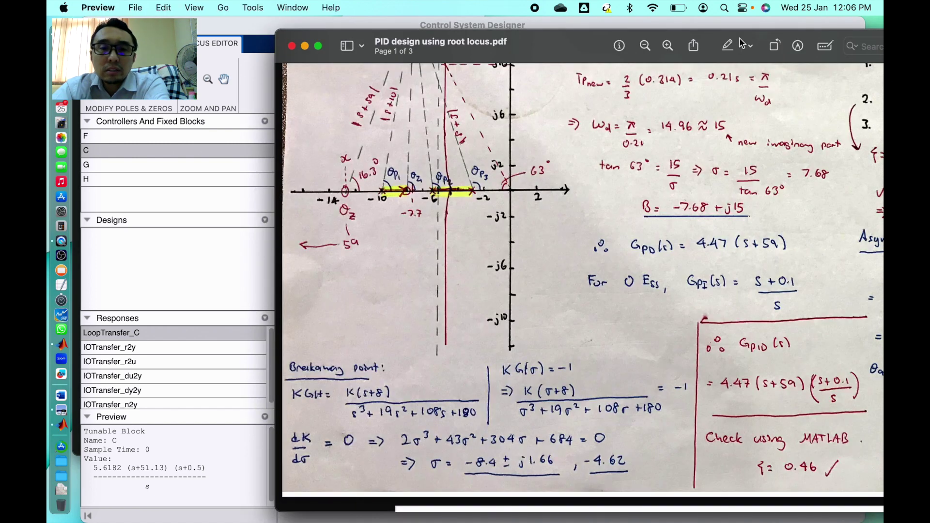
left_click_drag(740, 41, 328, 126)
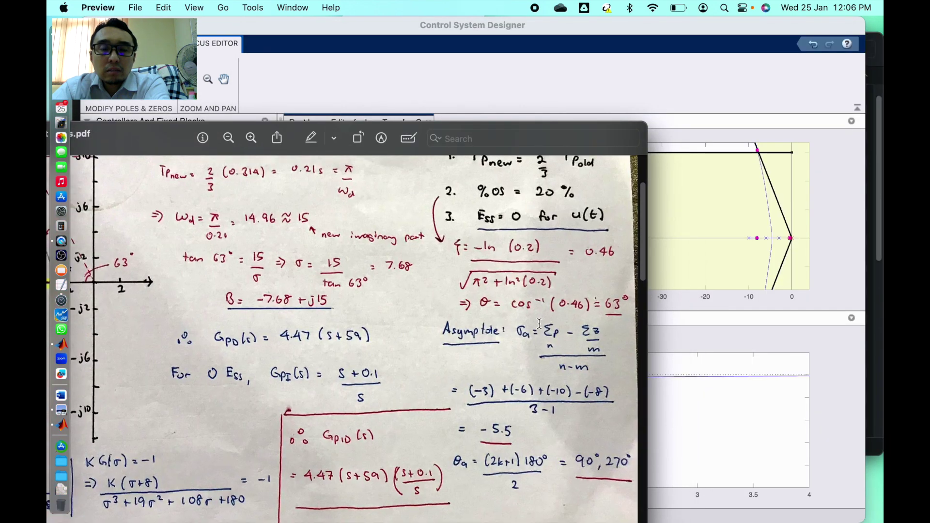
scroll(539, 323, "up", 5)
key("super+Tab")
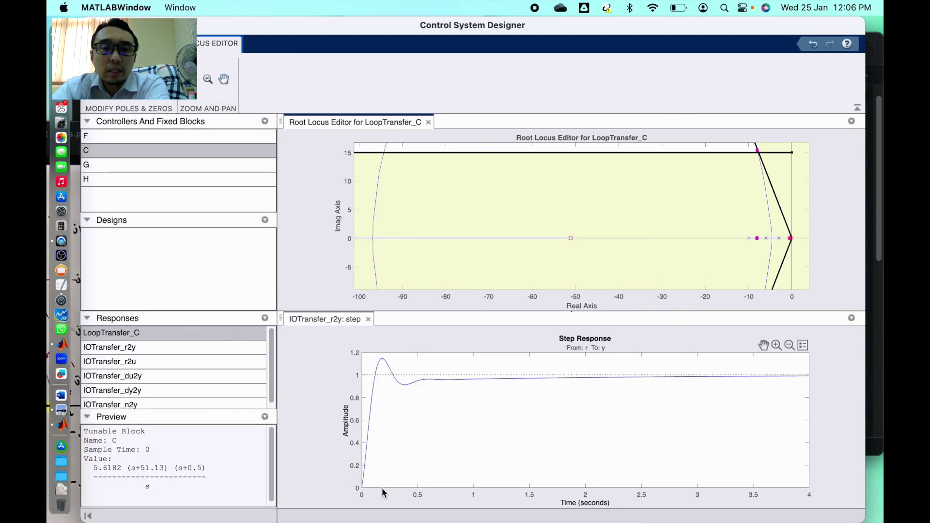
- Place a data tip on the first peak of the step response to read its time and amplitude
left_click(382, 362)
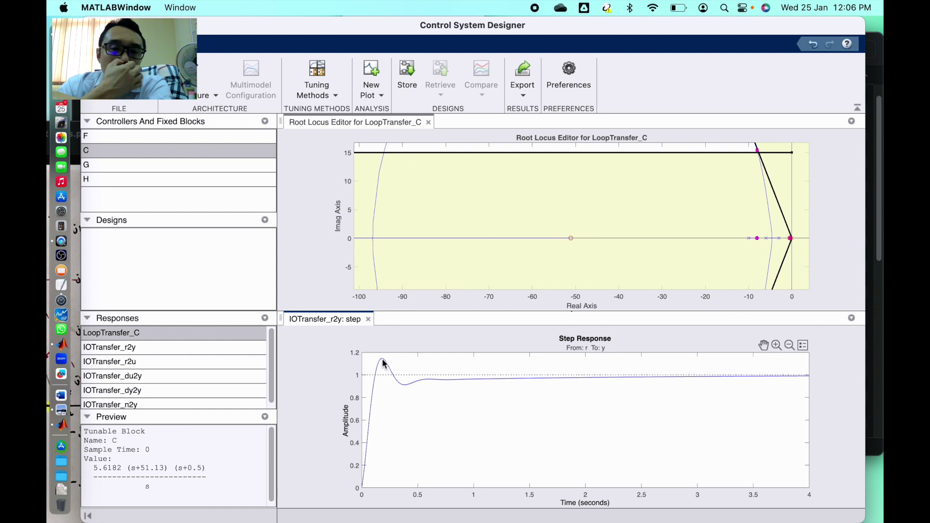
left_click(383, 362)
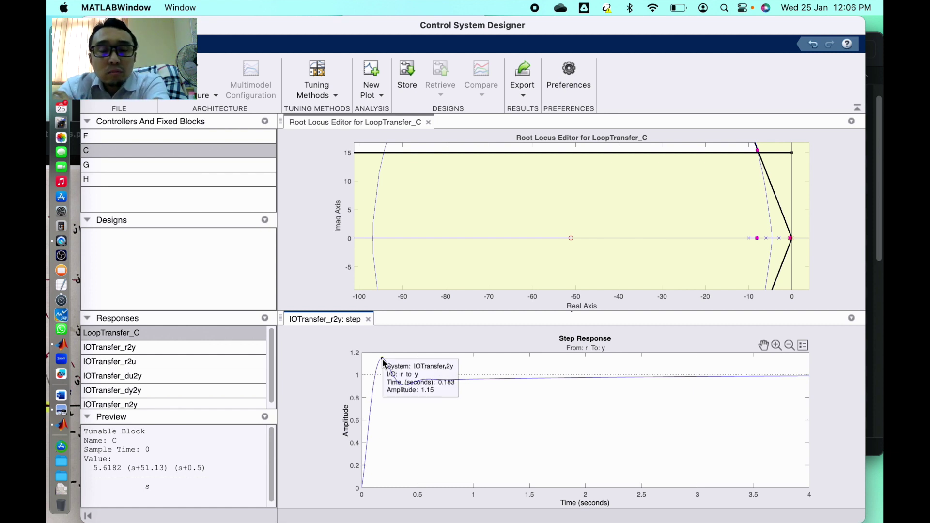
left_click(384, 364)
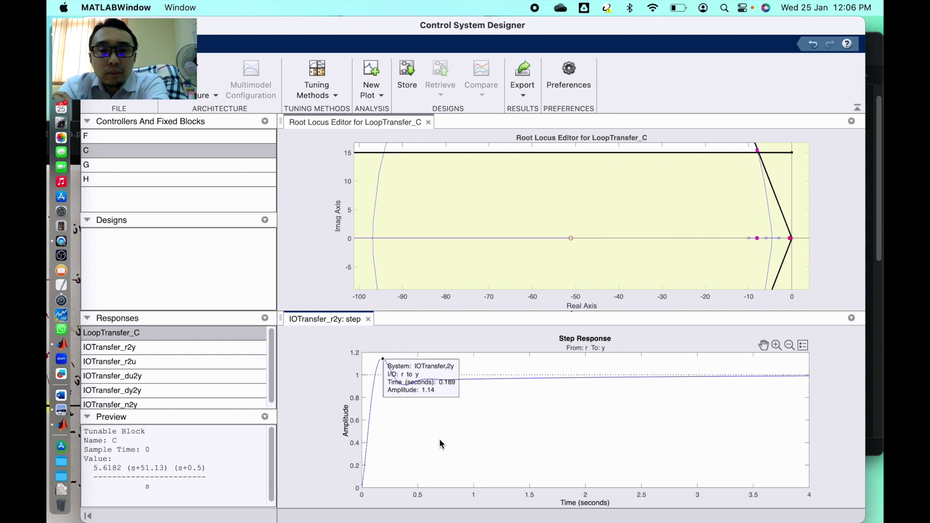